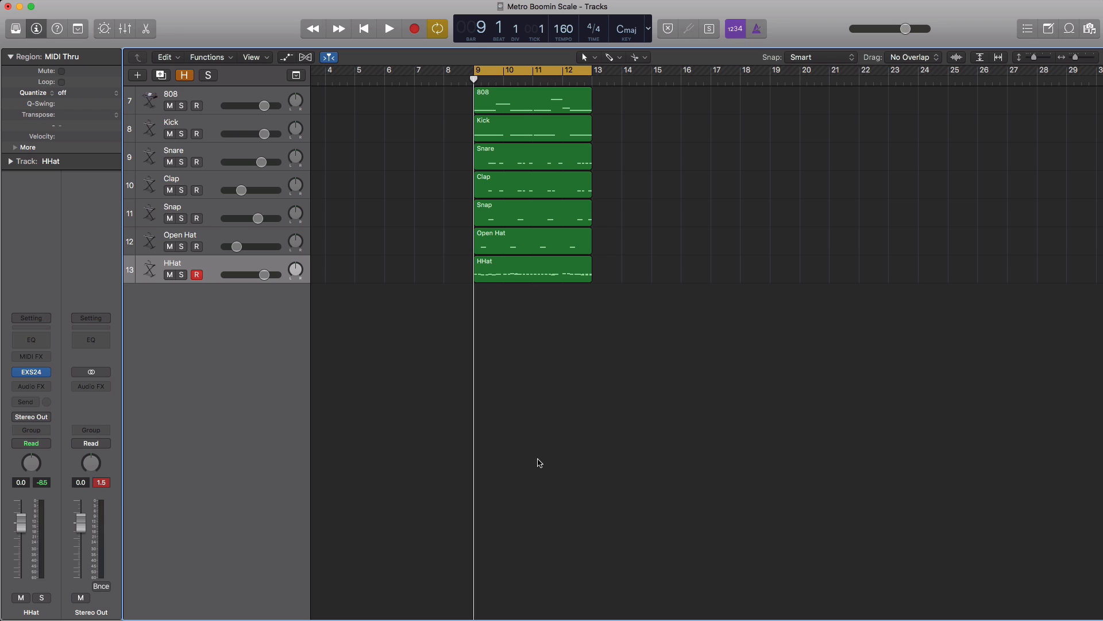
# Step: Play back the existing drum loop from bar 9
pyautogui.hscroll(-1, 526, 399)
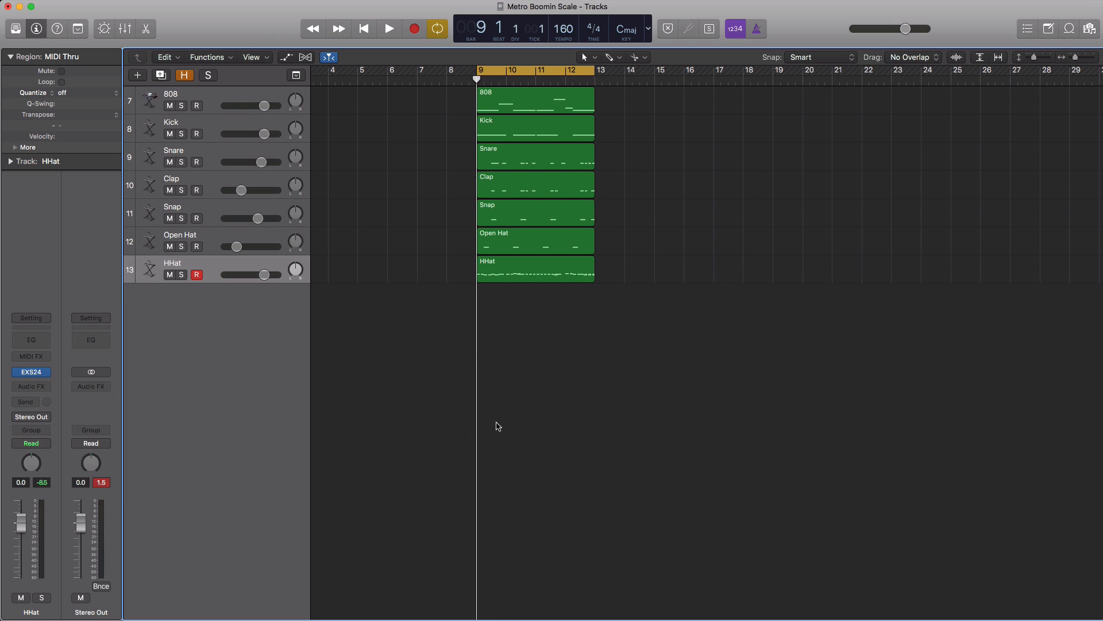
pyautogui.press('space')
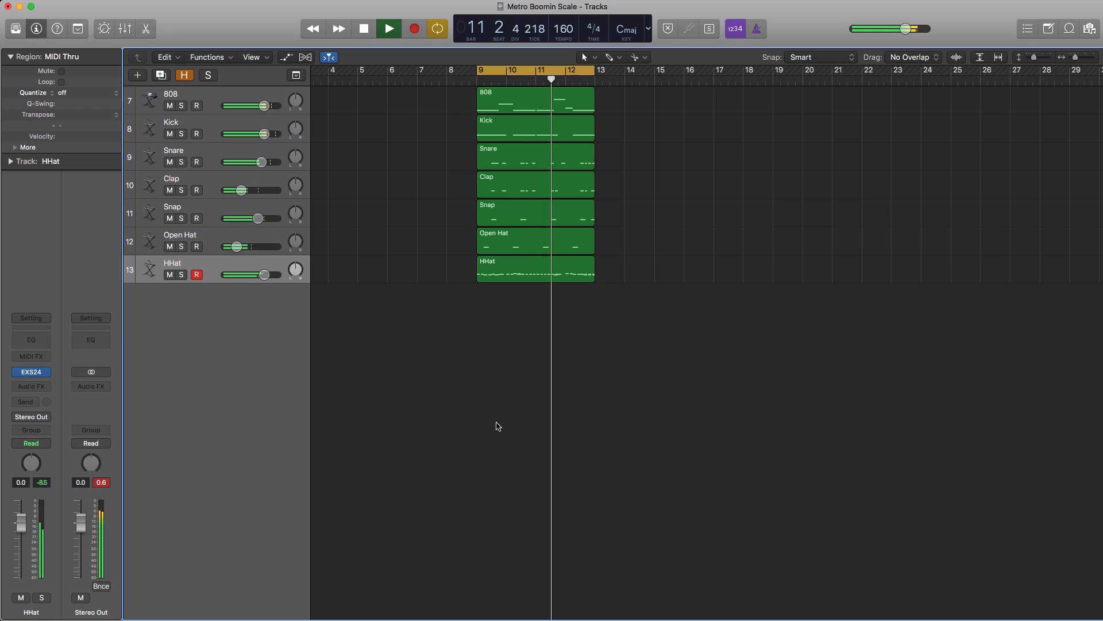
pyautogui.press('space')
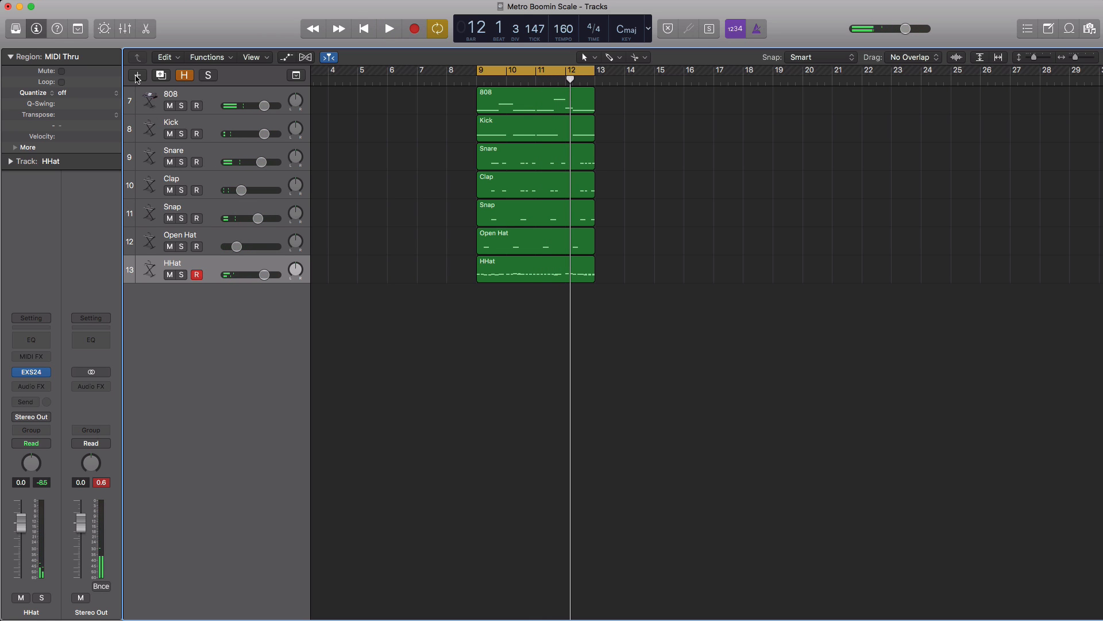
# Step: Add a new software instrument track below the HHat track and load Nexus 2 on it
pyautogui.click(137, 74)
pyautogui.press('Return')
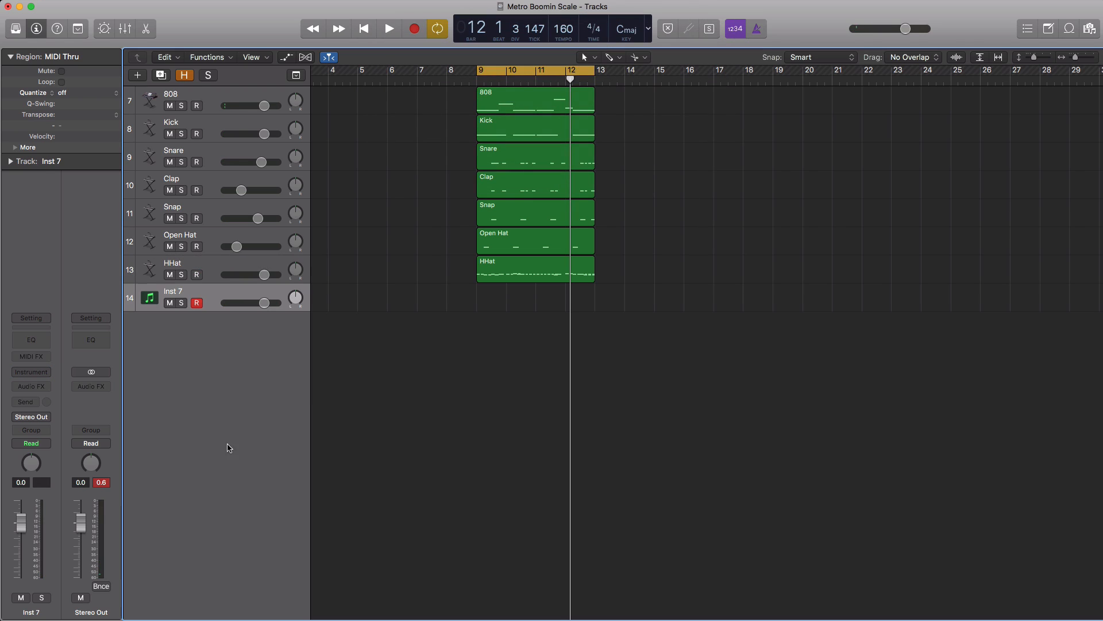
pyautogui.click(33, 372)
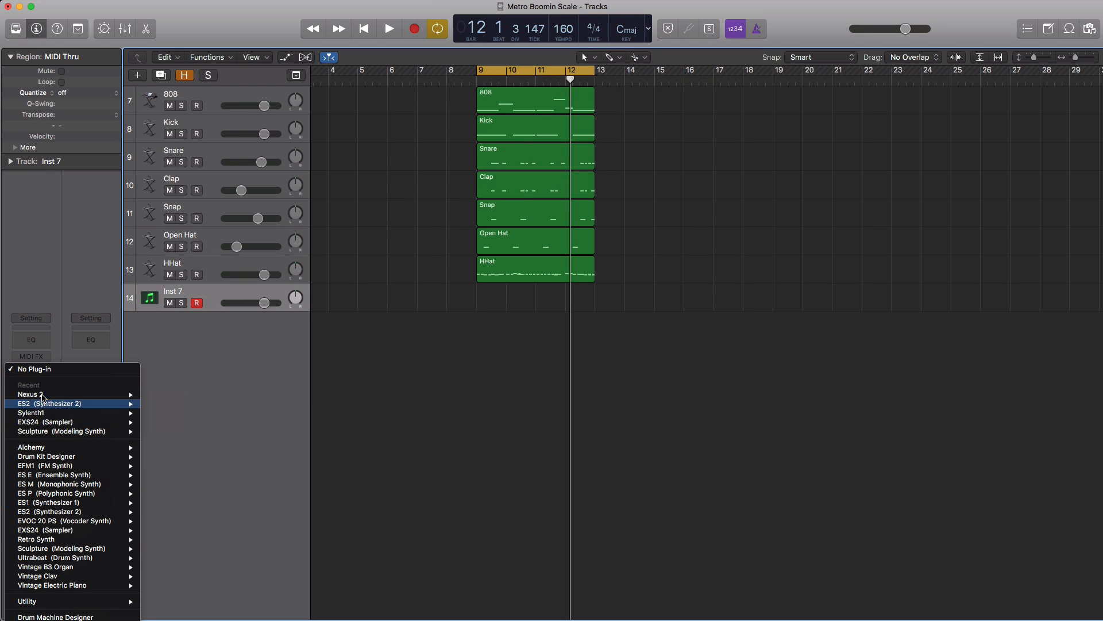
pyautogui.moveTo(65, 398)
pyautogui.click(163, 395)
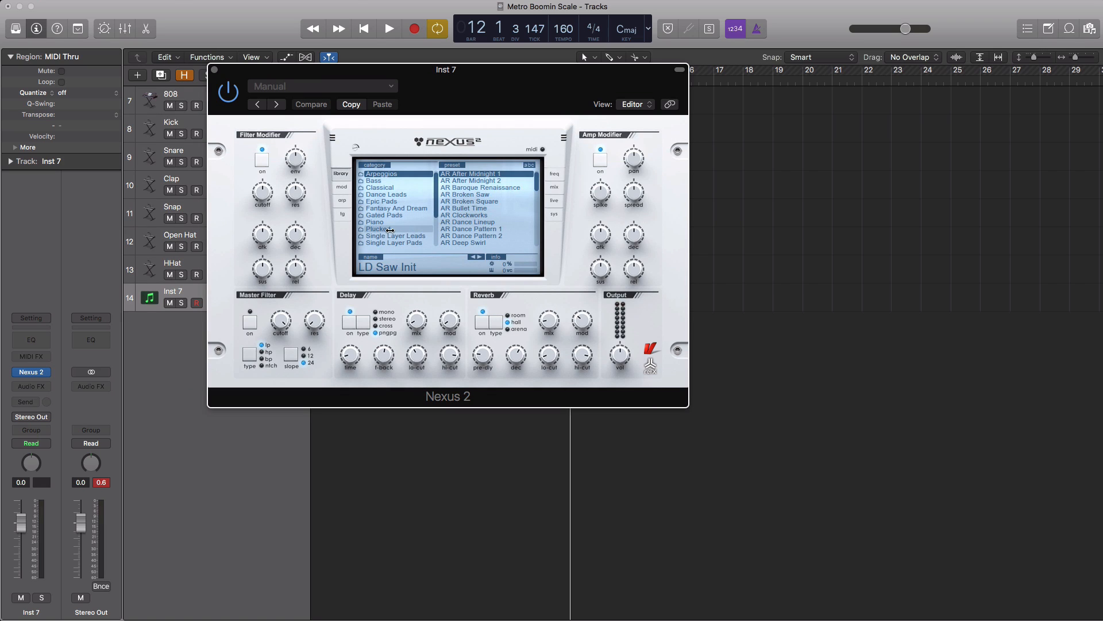
# Step: Load the PL VZ Bells 1 preset from the Plucked category in Nexus 2 and close the plug-in window
pyautogui.click(392, 230)
pyautogui.moveTo(537, 181); pyautogui.dragTo(531, 281)
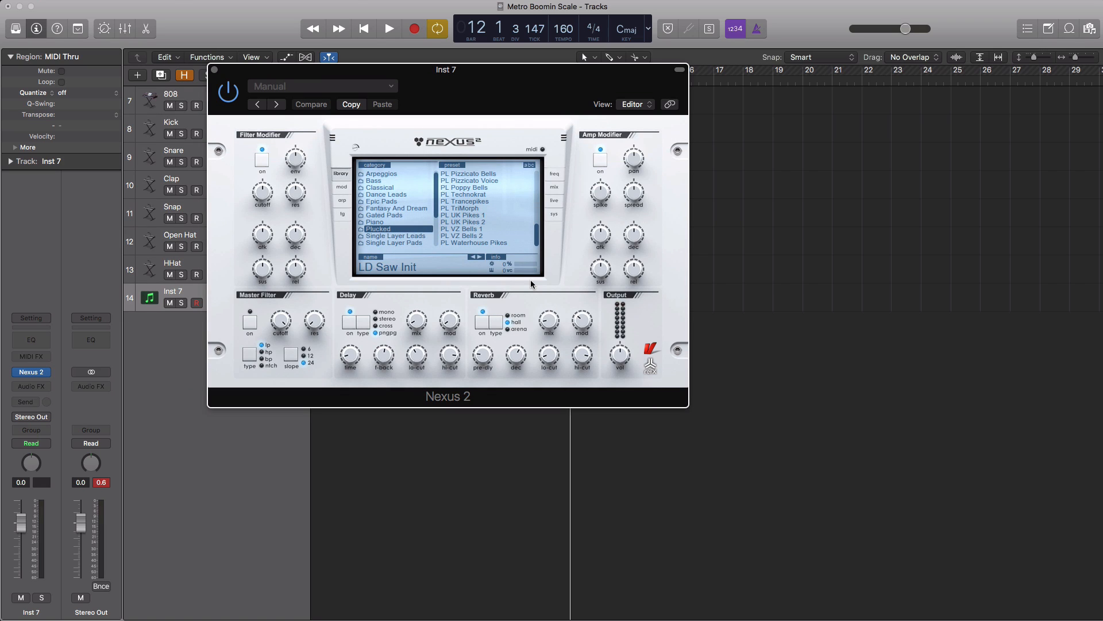
pyautogui.click(477, 229)
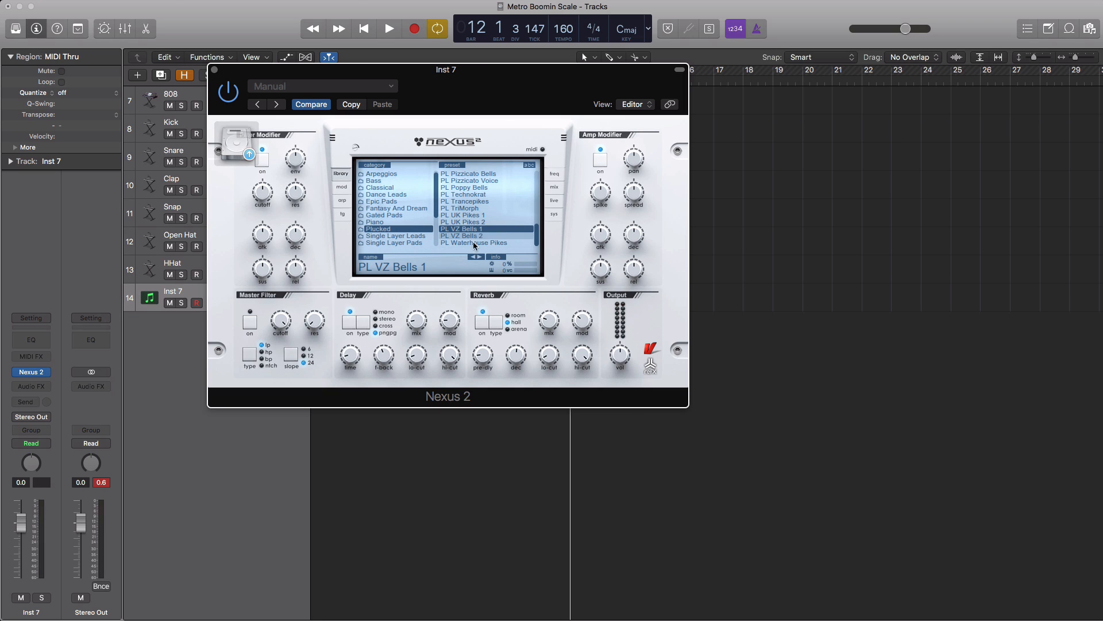
pyautogui.click(215, 70)
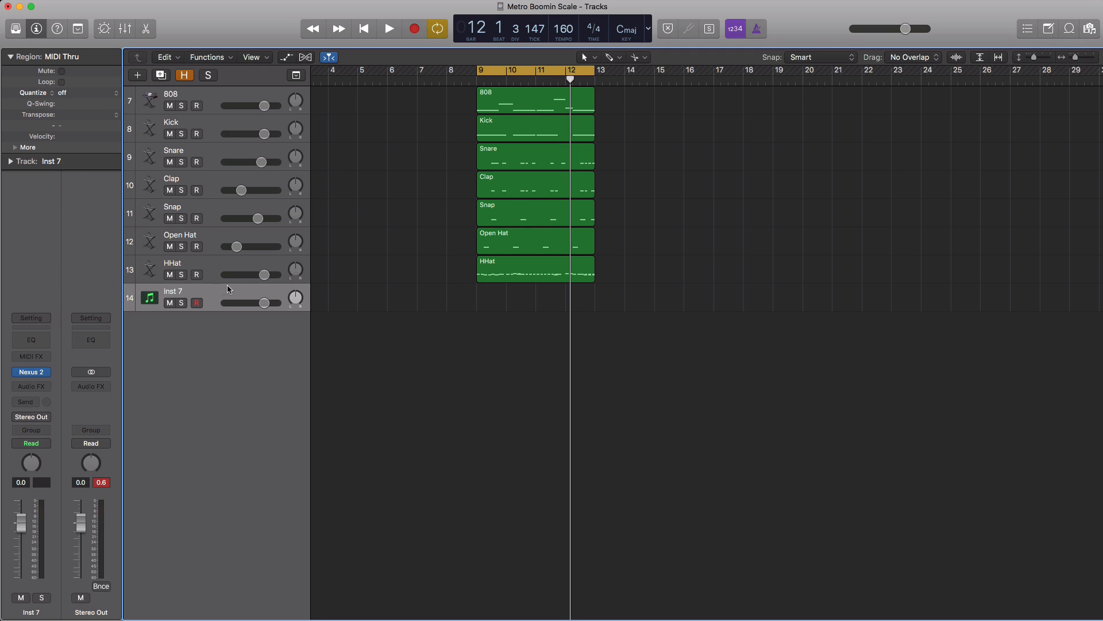
# Step: Insert the Transposer MIDI effect on the Inst 7 track and set its scale to Phrygian
pyautogui.click(46, 357)
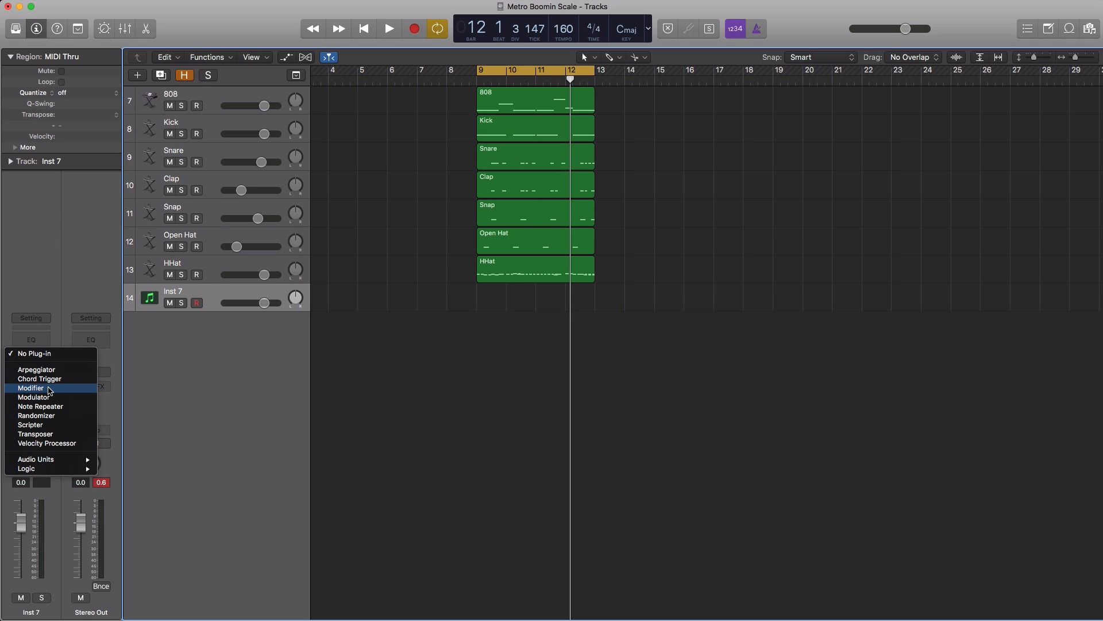
pyautogui.click(48, 435)
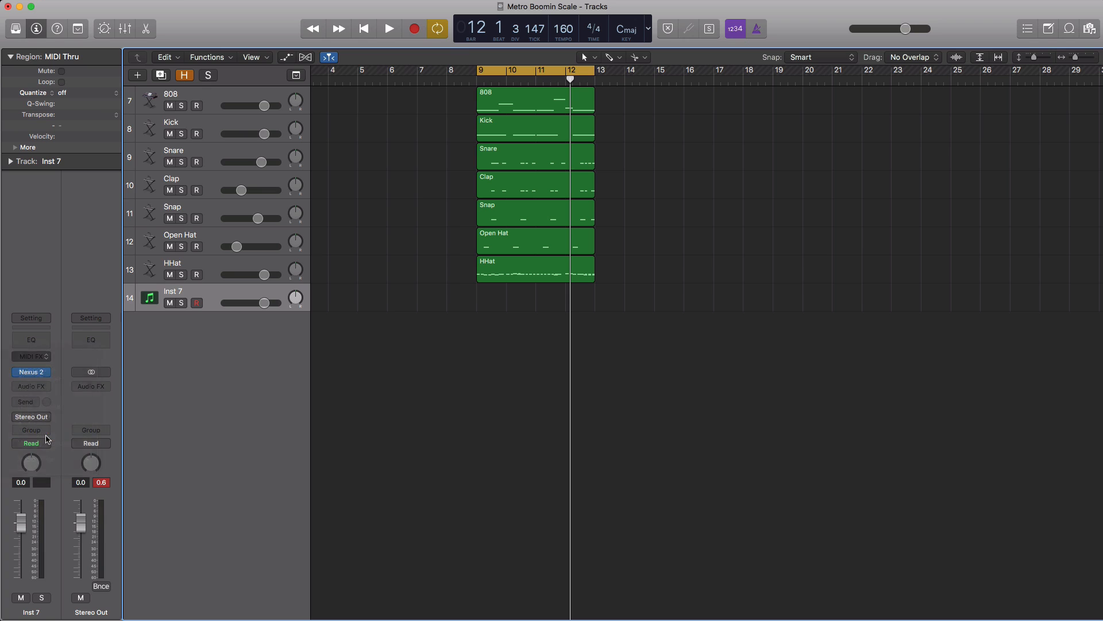
pyautogui.moveTo(244, 53); pyautogui.dragTo(562, 61)
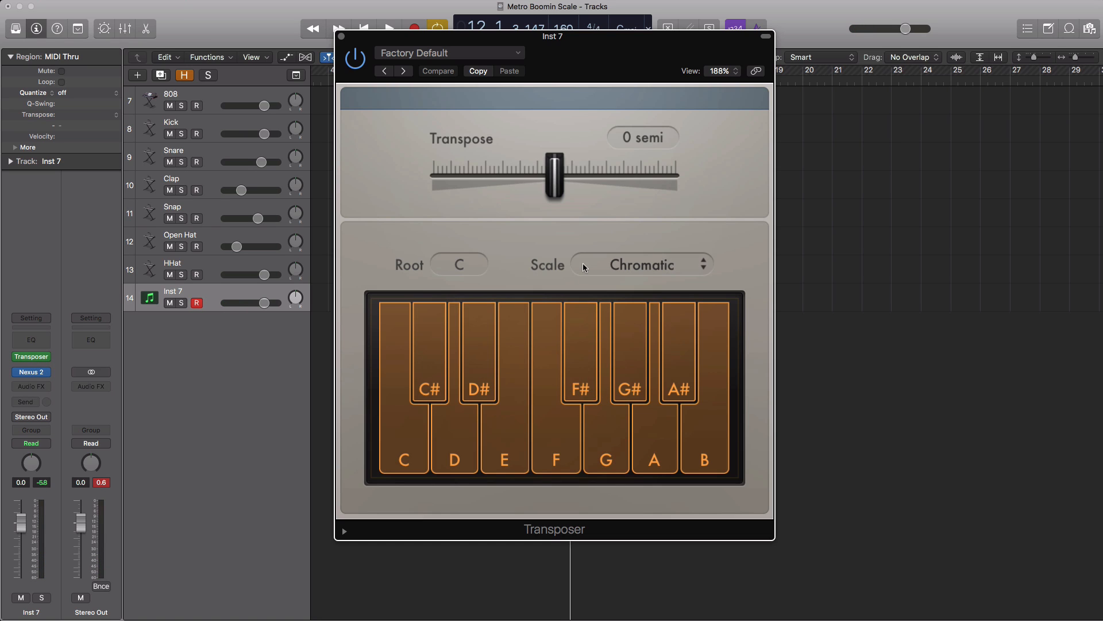
pyautogui.click(630, 265)
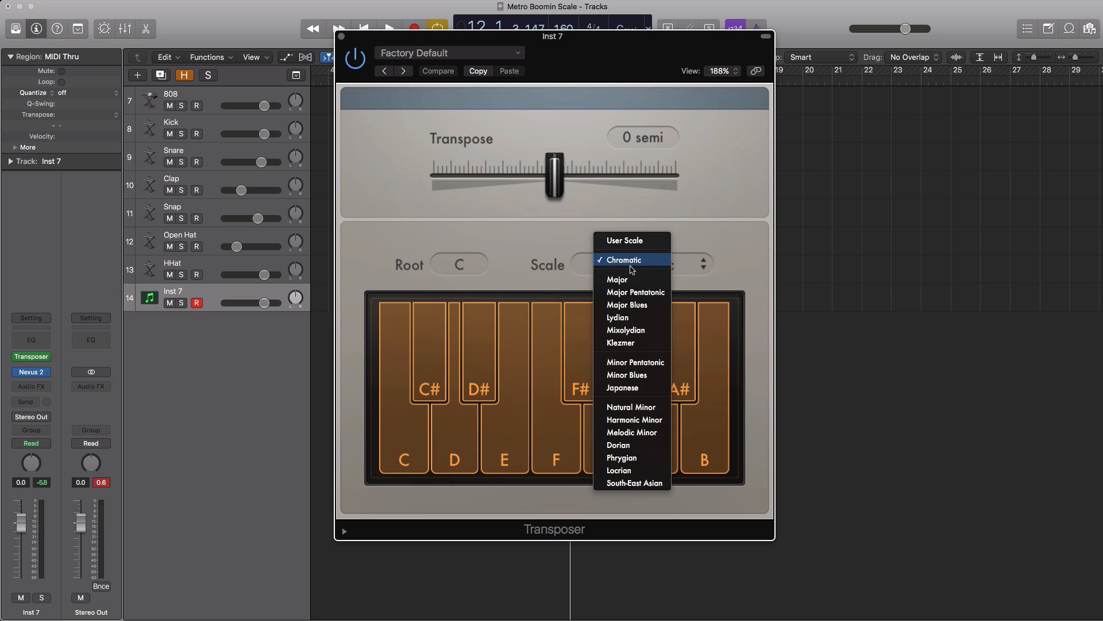
pyautogui.click(622, 458)
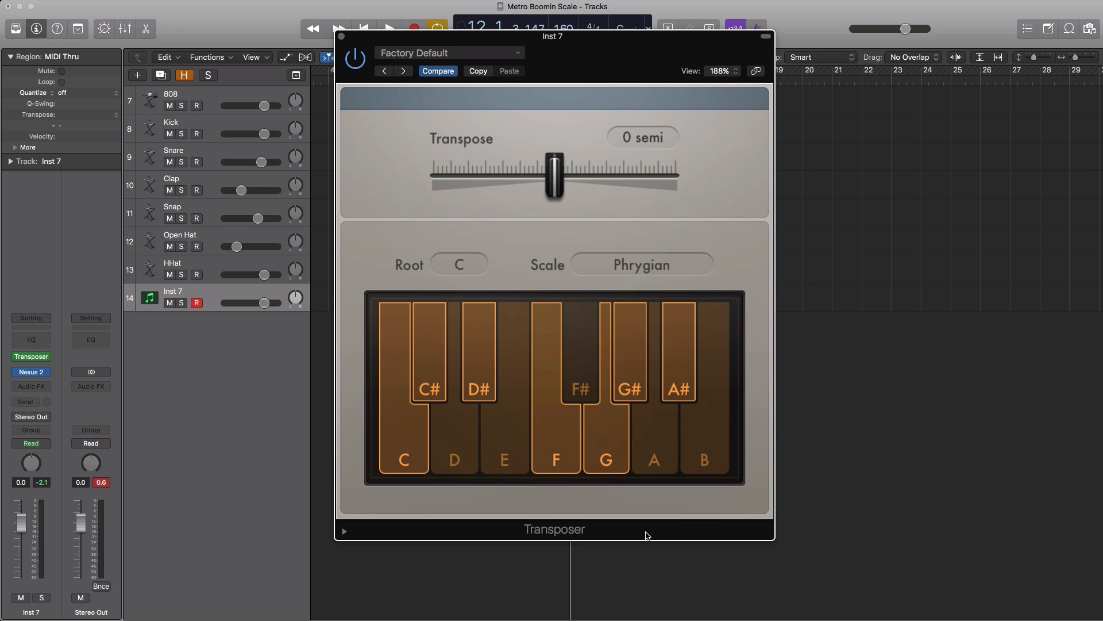
# Step: Record a bell melody on the Inst 7 track over the looped bars and close the Transposer window
pyautogui.press('space')
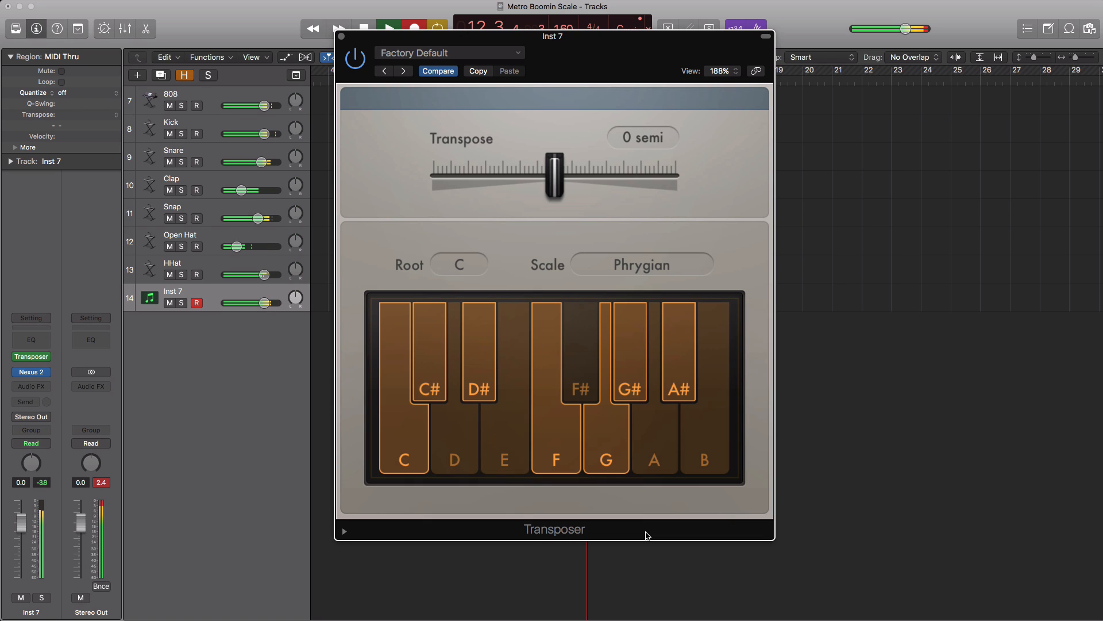
pyautogui.press('space')
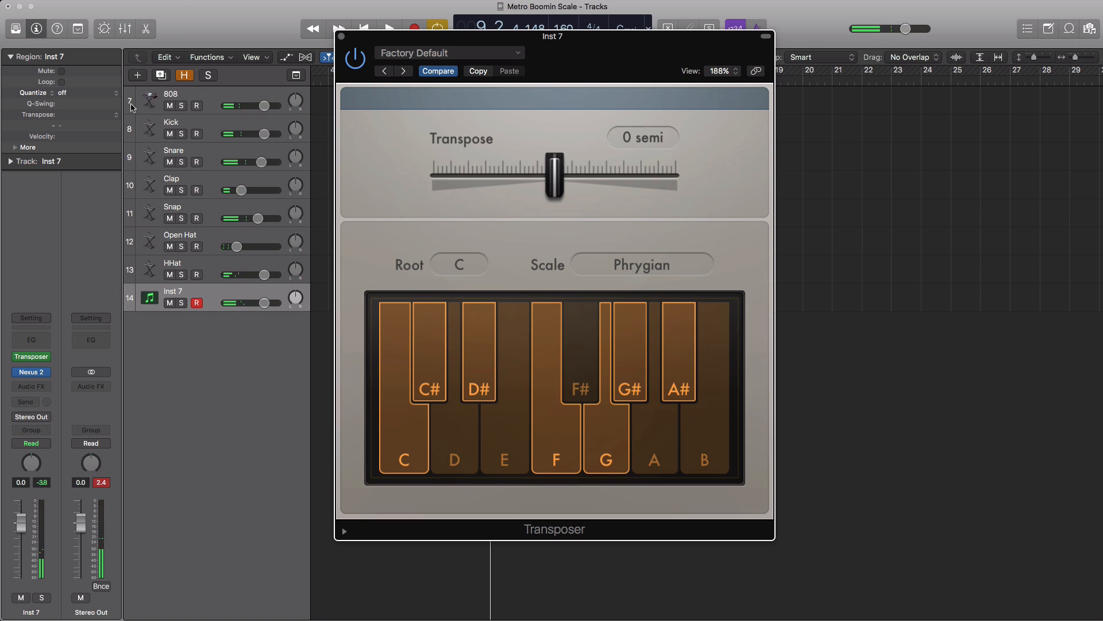
pyautogui.click(341, 36)
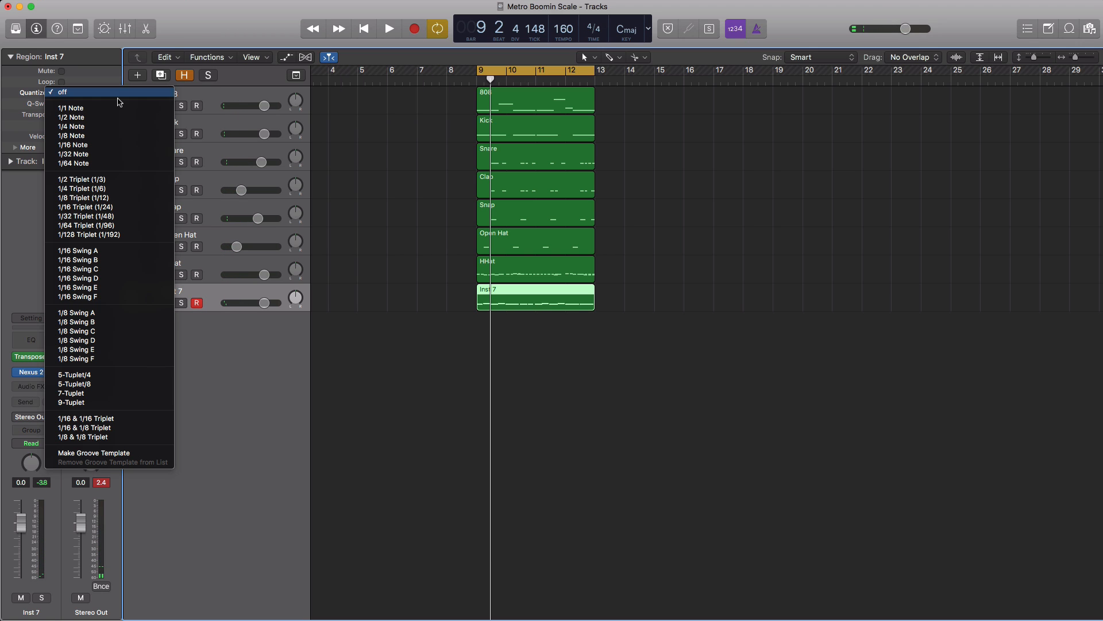
# Step: Quantize the recorded Inst 7 region to 1/16 Note and open it in the Piano Roll
pyautogui.click(115, 93)
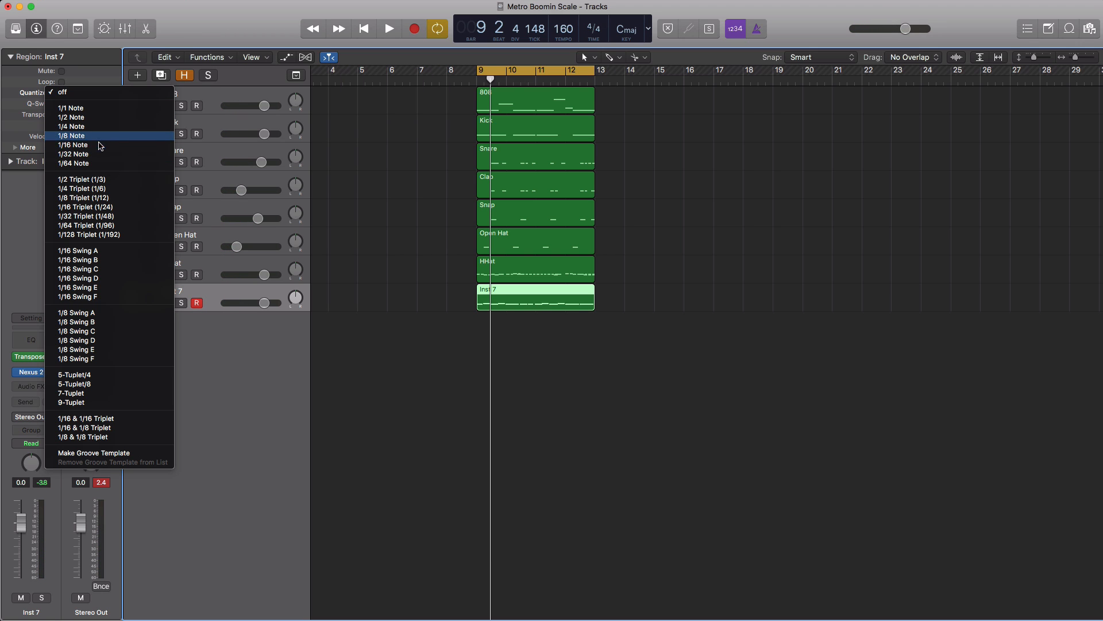
pyautogui.click(105, 147)
pyautogui.doubleClick(492, 302)
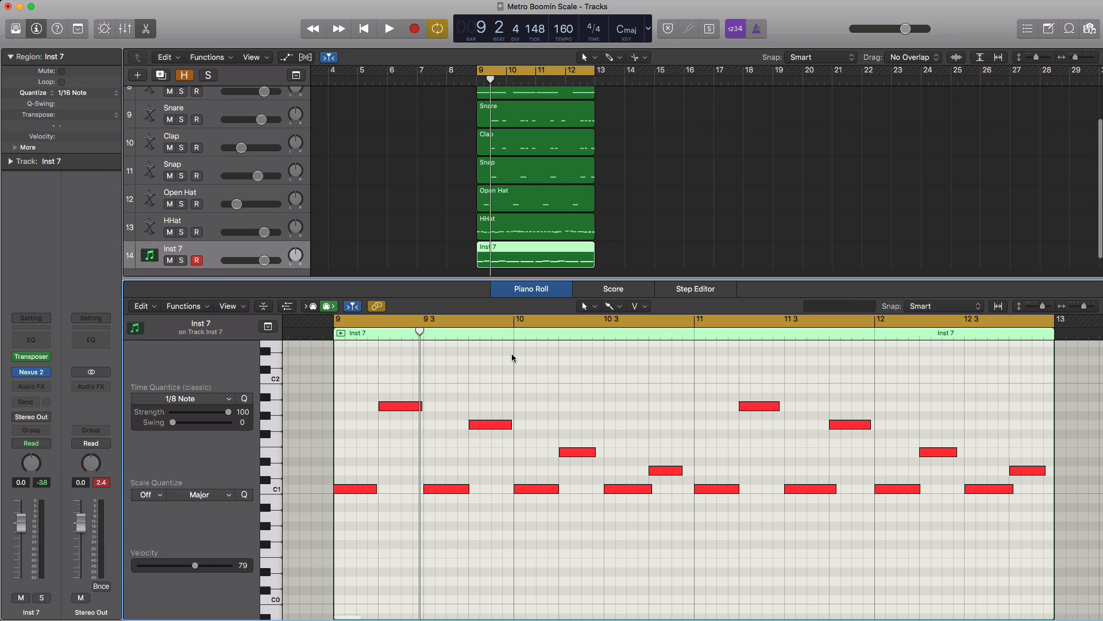
# Step: Compare the melody's playback with the Transposer active and bypassed, and re-enable the effect
pyautogui.press('space')
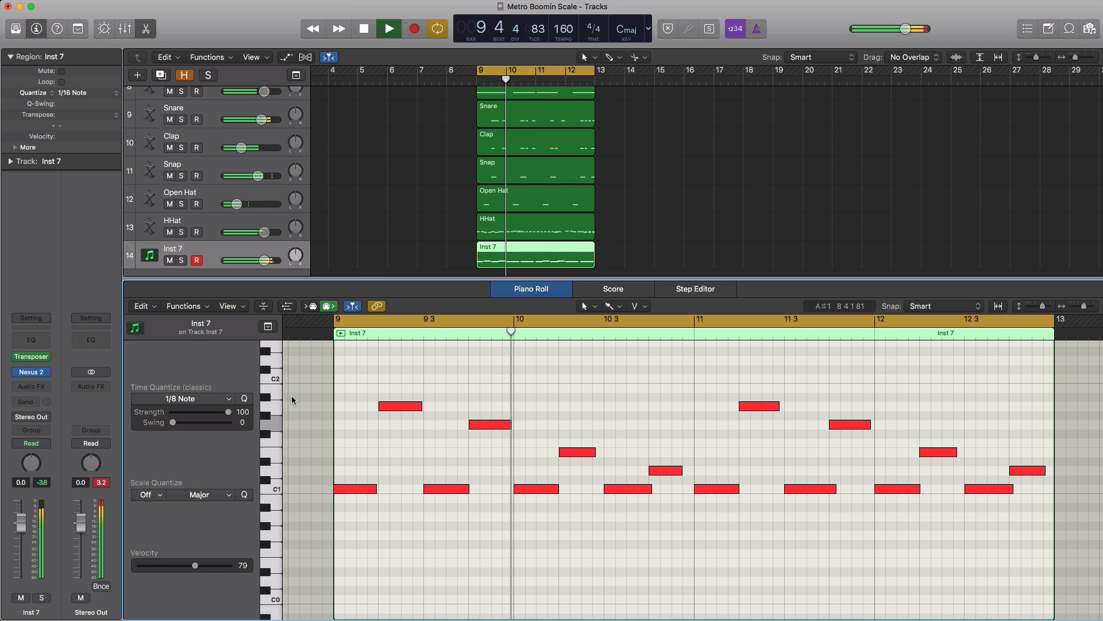
pyautogui.press('space')
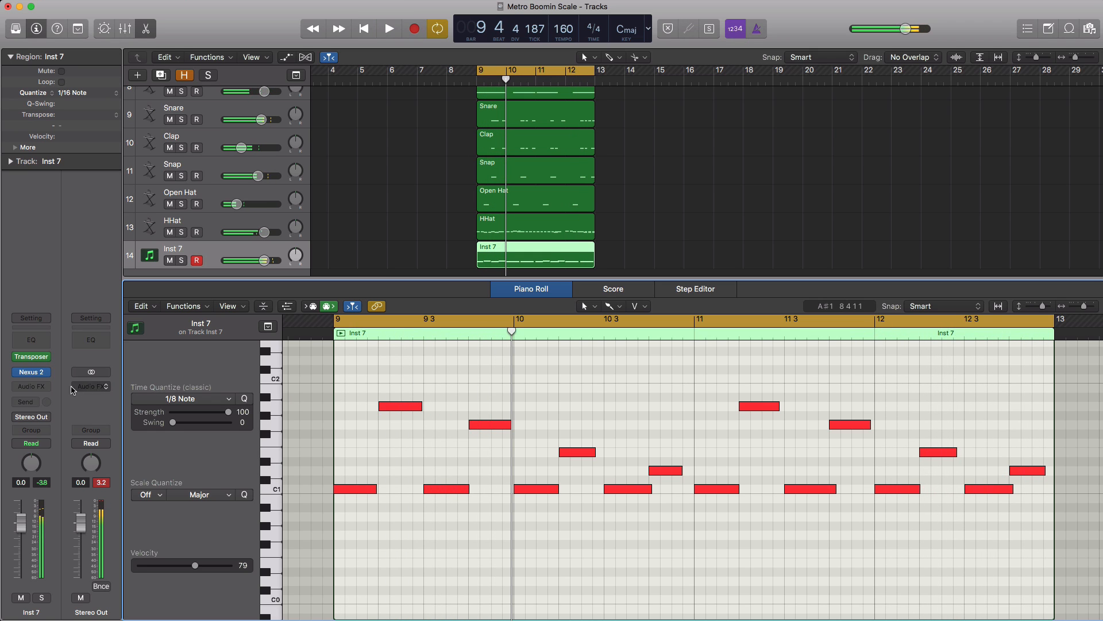
pyautogui.click(39, 357)
pyautogui.click(76, 440)
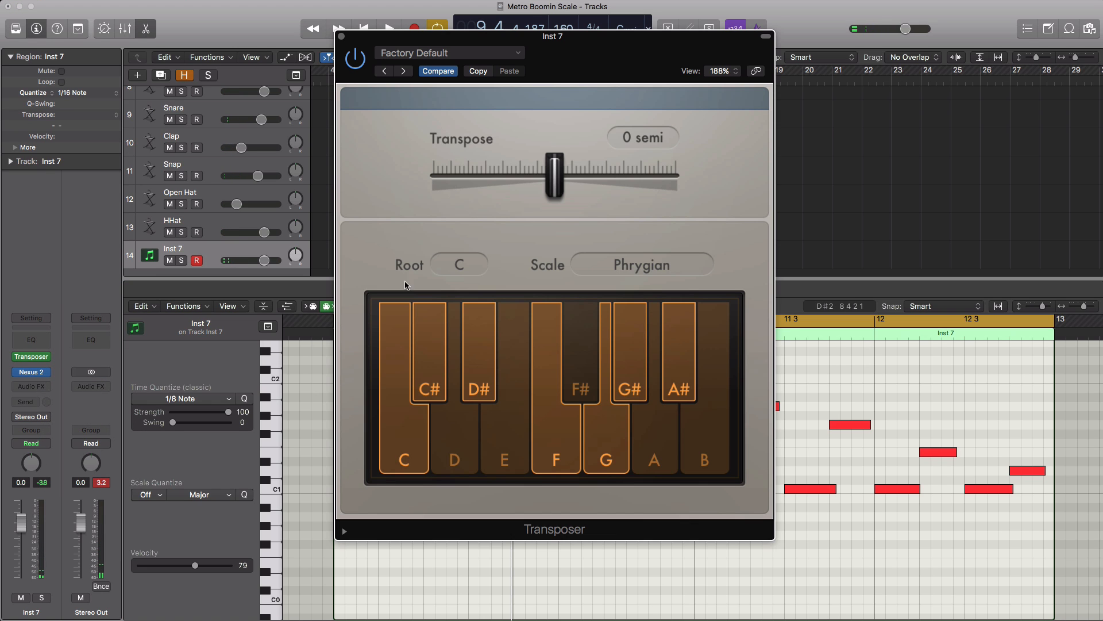
pyautogui.moveTo(590, 68); pyautogui.dragTo(866, 65)
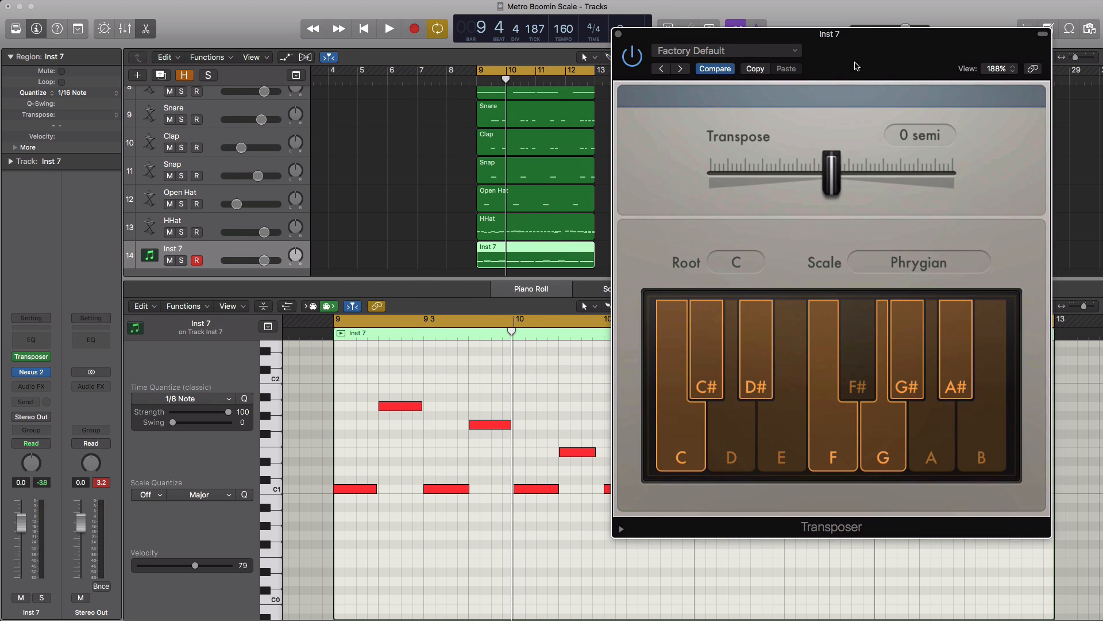
pyautogui.click(632, 57)
pyautogui.press('space')
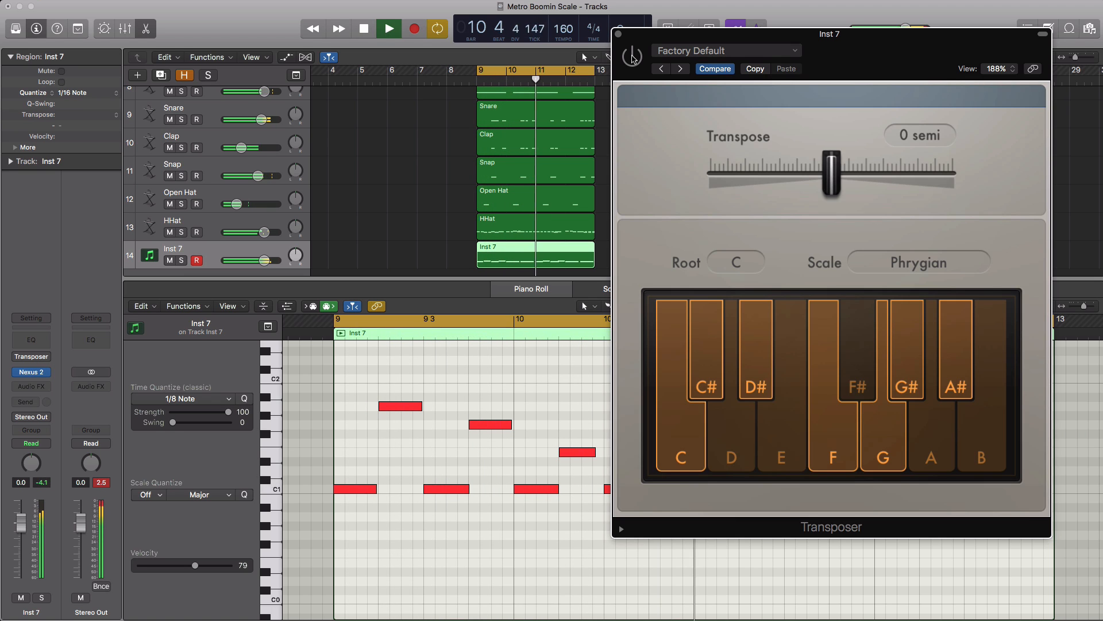
pyautogui.press('space')
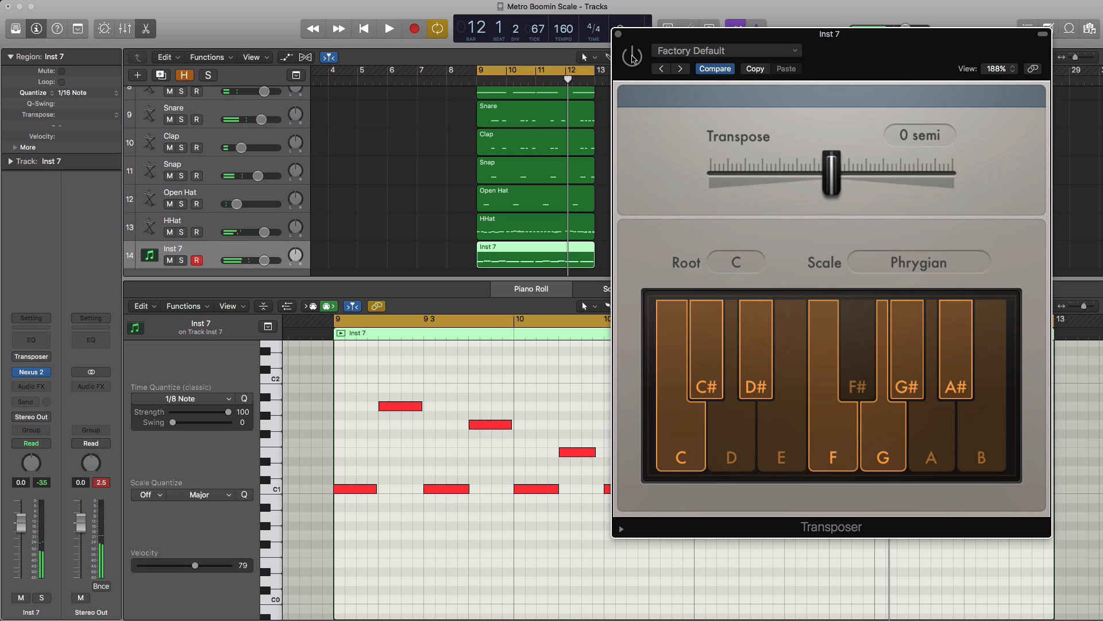
pyautogui.click(633, 57)
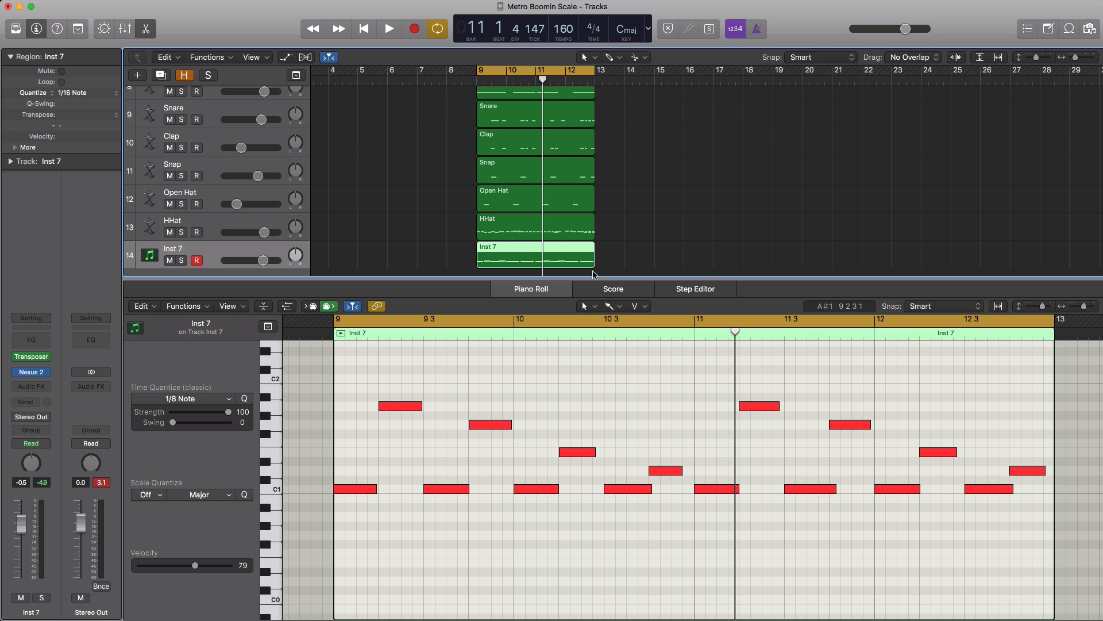
# Step: Reopen the Transposer beside the Piano Roll to compare its Phrygian keys with the recorded notes, and close it
pyautogui.click(33, 358)
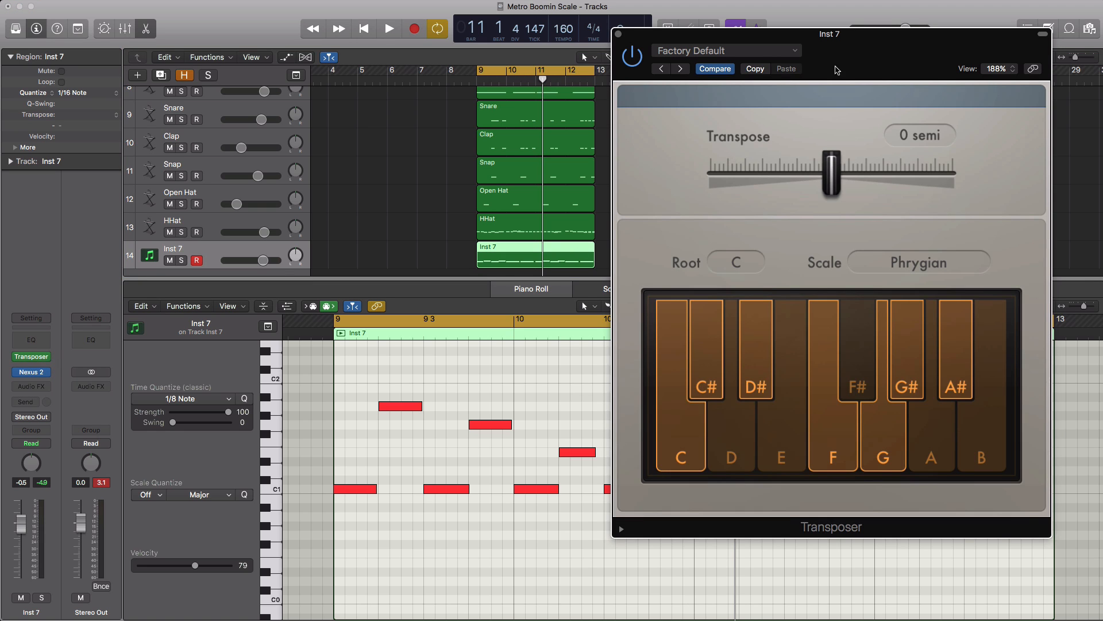
pyautogui.moveTo(838, 71); pyautogui.dragTo(852, 65)
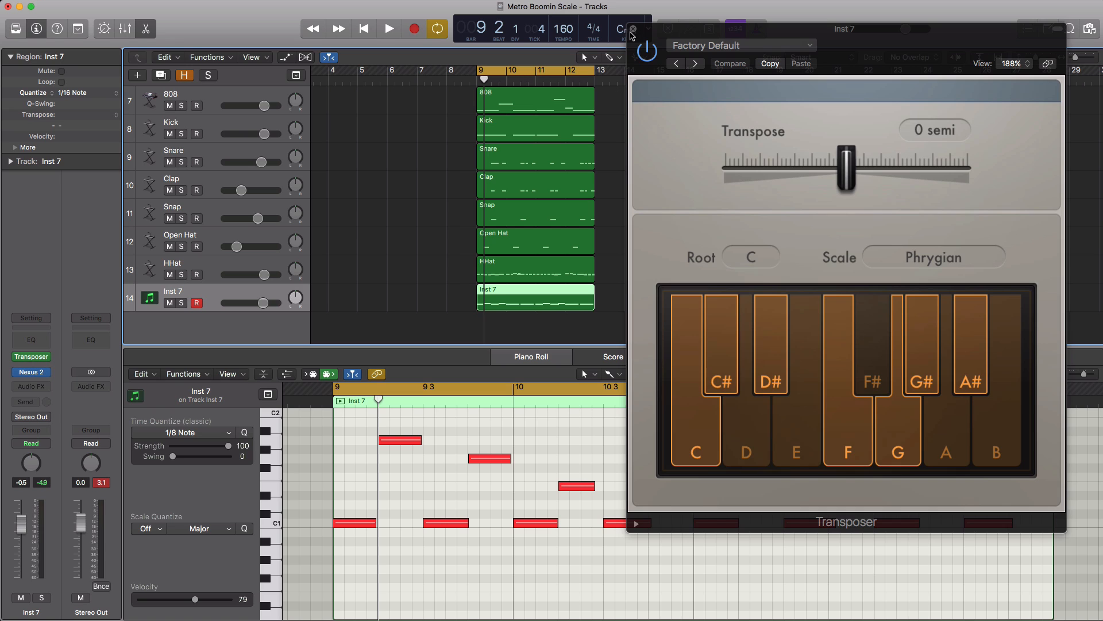
pyautogui.click(633, 27)
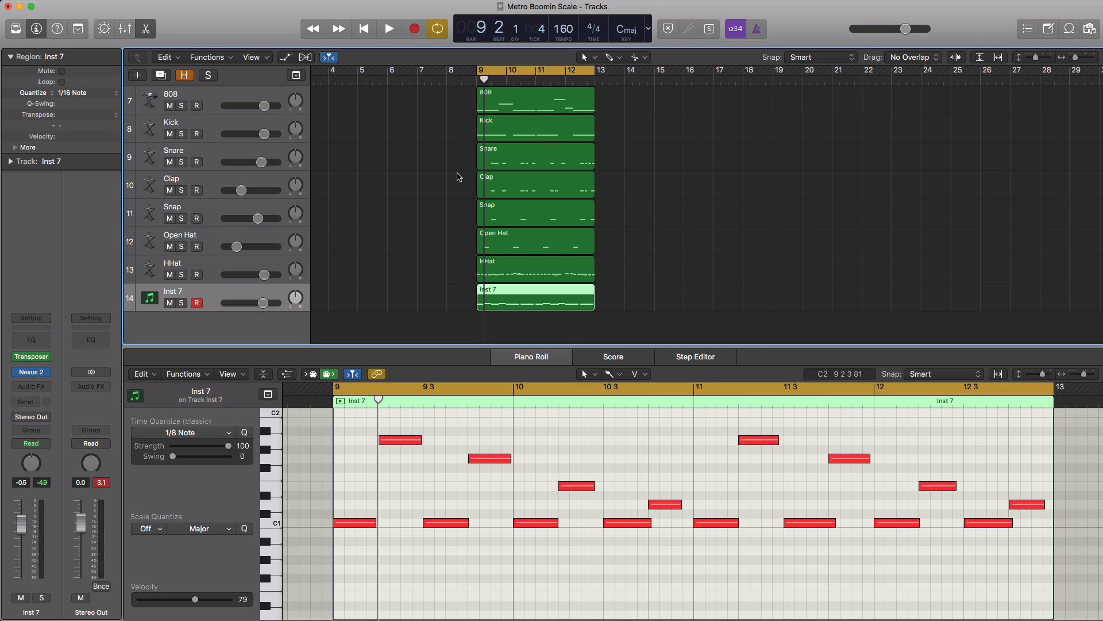
# Step: Duplicate the Inst 7 track with its plug-in settings, hide the Piano Roll and select the new track
pyautogui.click(161, 76)
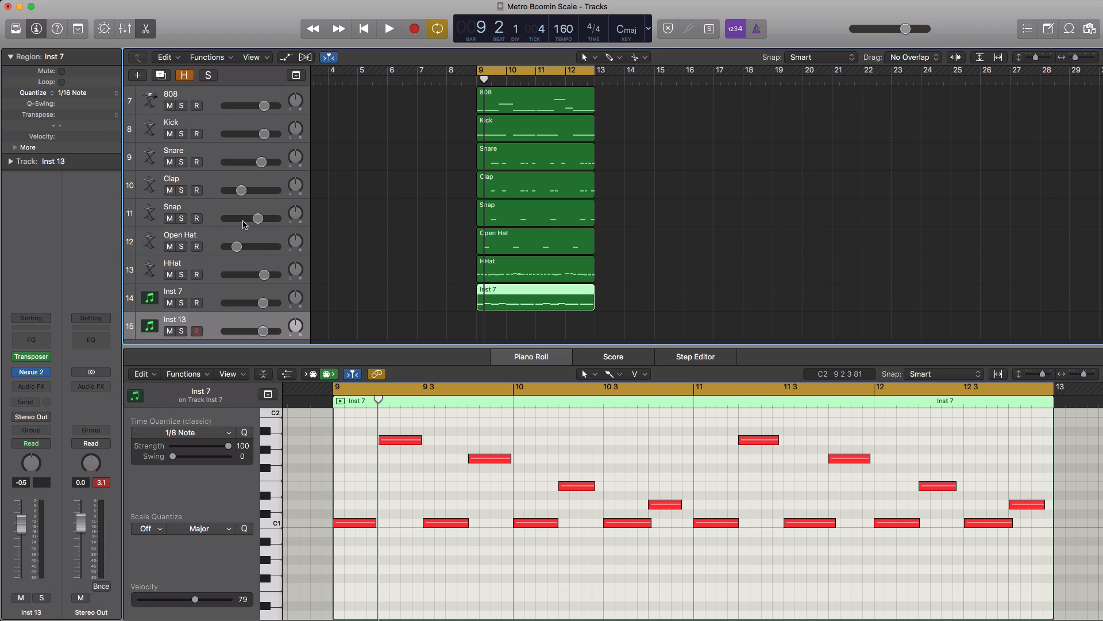
pyautogui.press('x')
pyautogui.press('x')
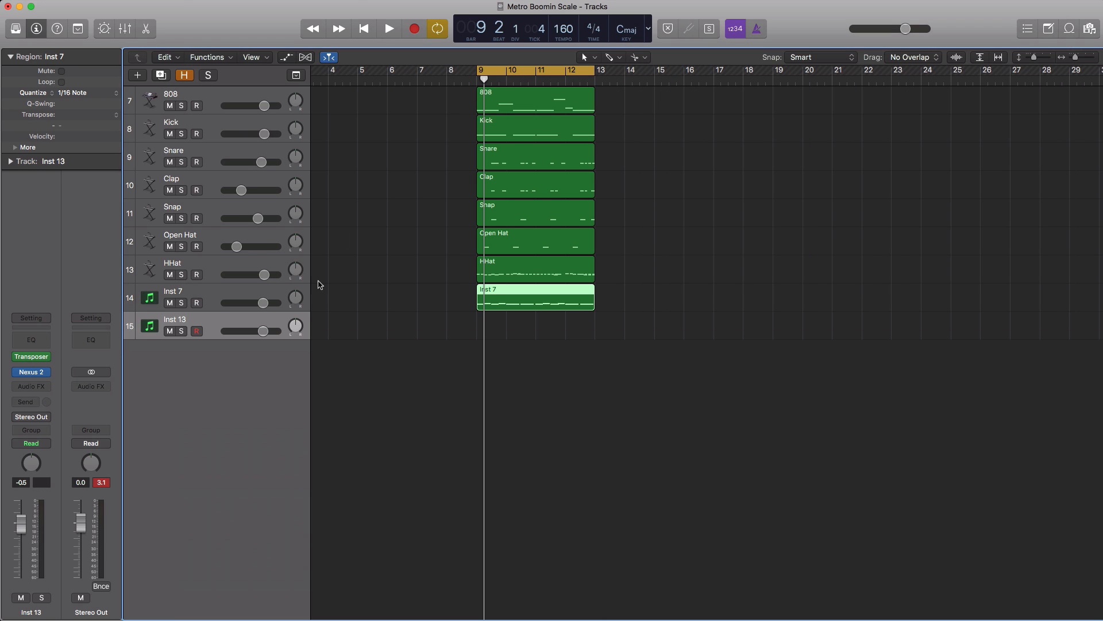
pyautogui.click(214, 302)
pyautogui.click(211, 330)
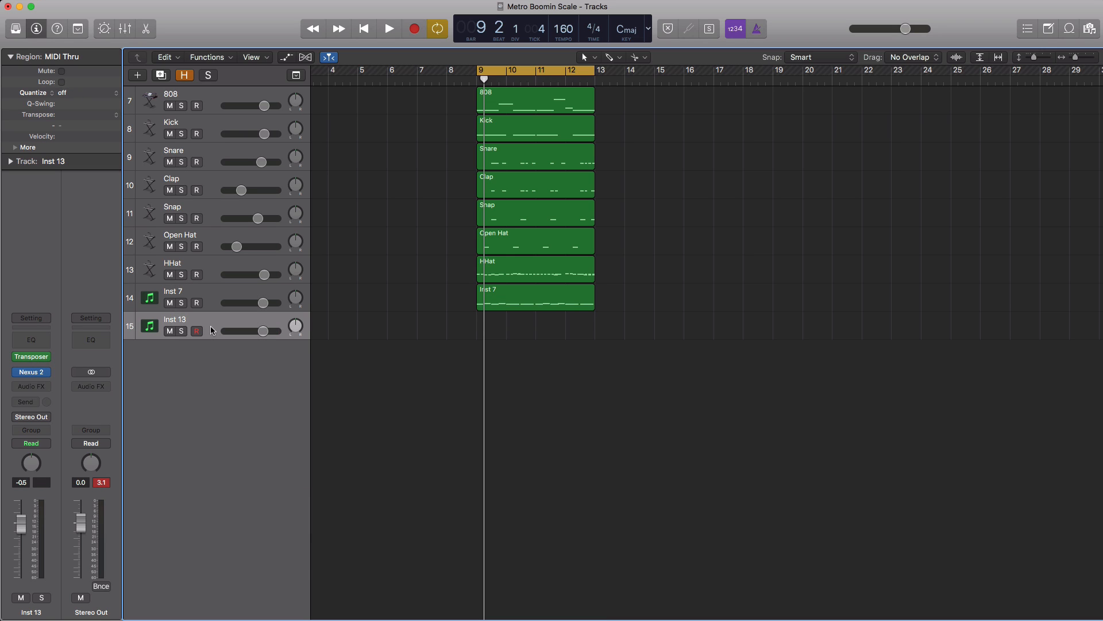
# Step: Replace Nexus 2 on the Inst 13 track with a mono External Instrument sending MIDI to IAC Driver Bus 1
pyautogui.moveTo(42, 375)
pyautogui.click(47, 372)
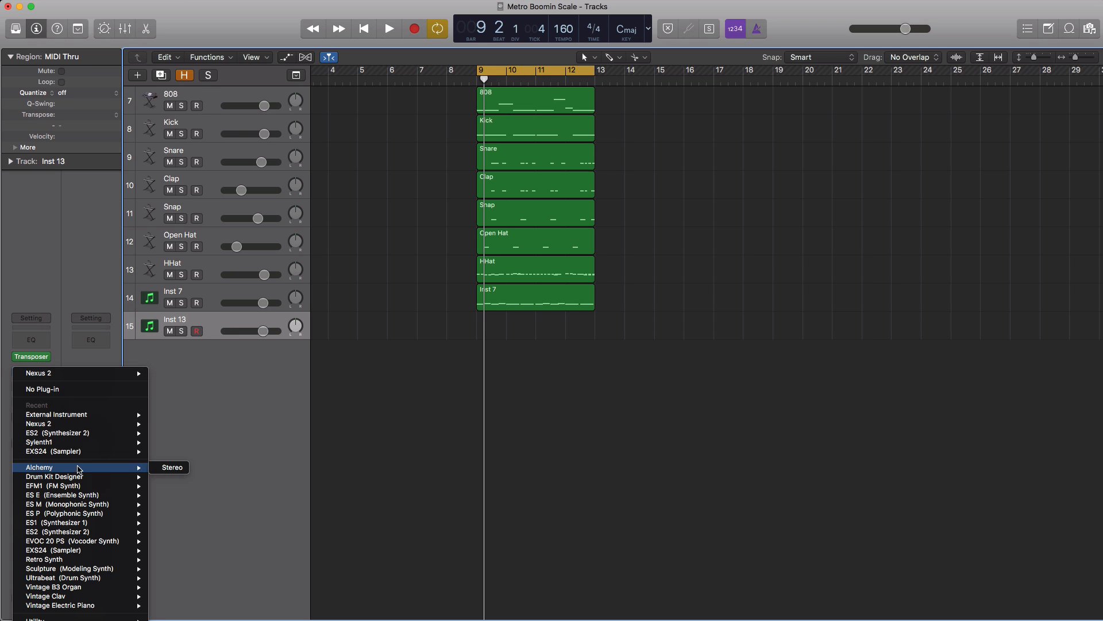
pyautogui.moveTo(86, 619)
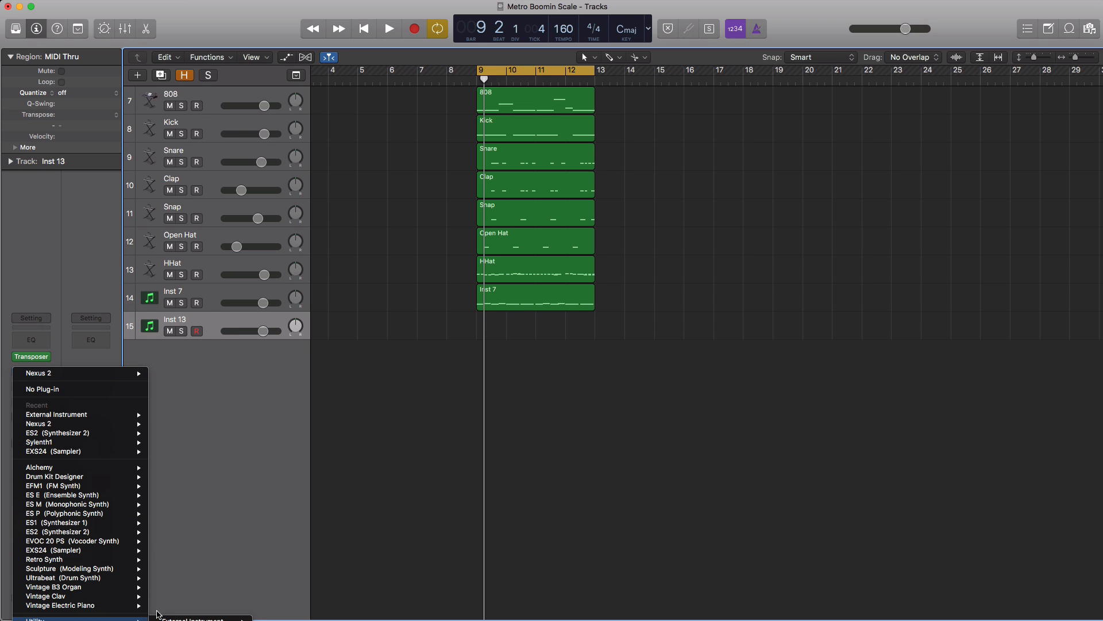
pyautogui.moveTo(193, 619)
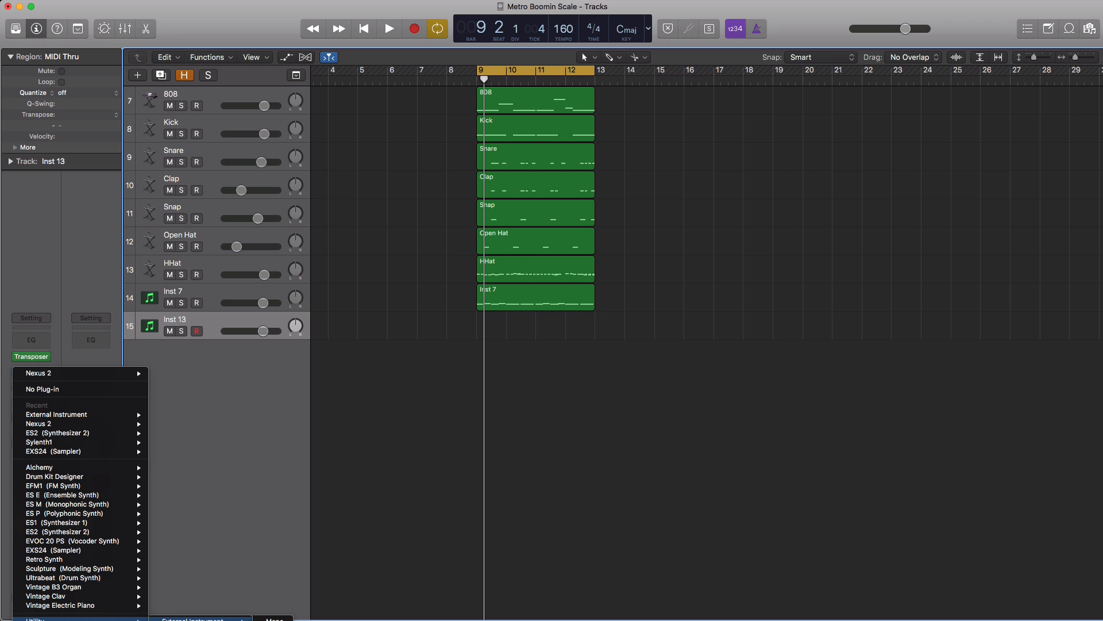
pyautogui.click(275, 619)
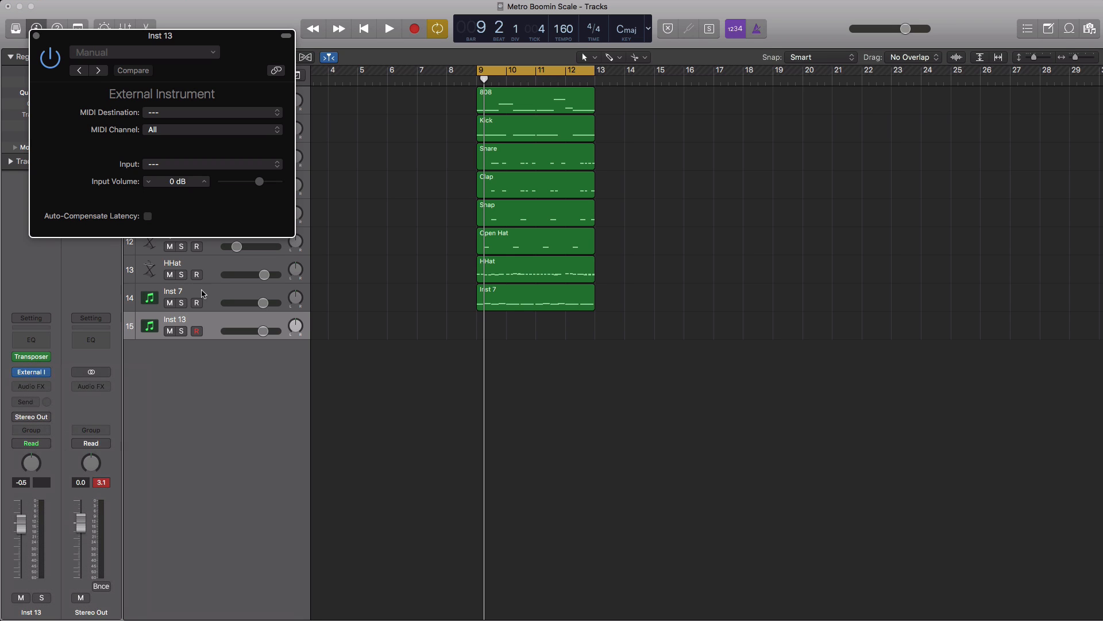
pyautogui.click(171, 116)
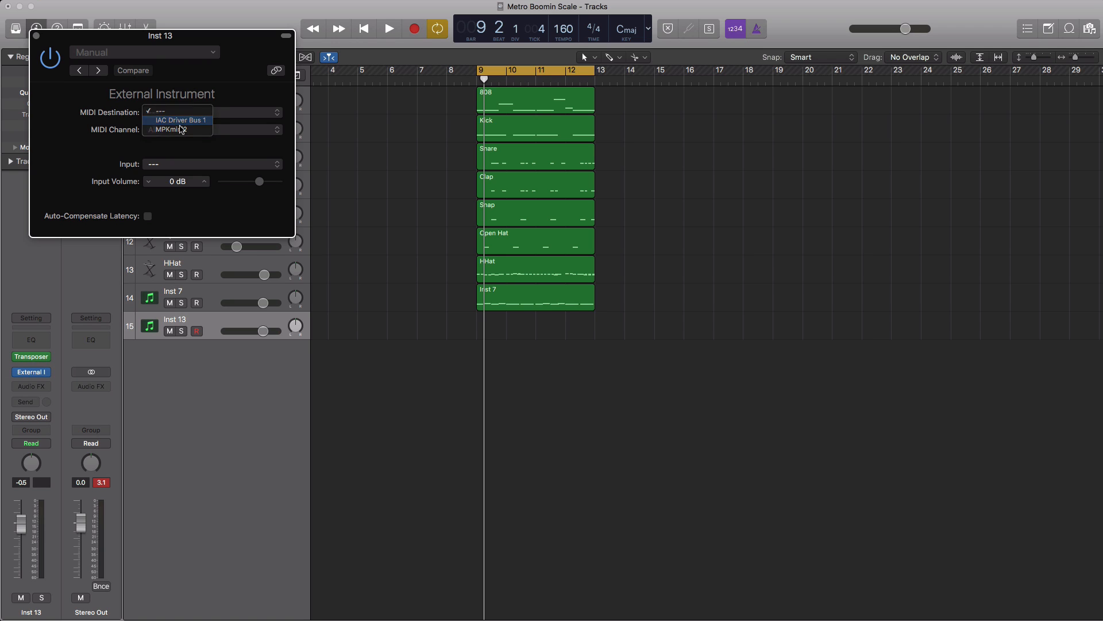
pyautogui.click(181, 120)
pyautogui.click(36, 37)
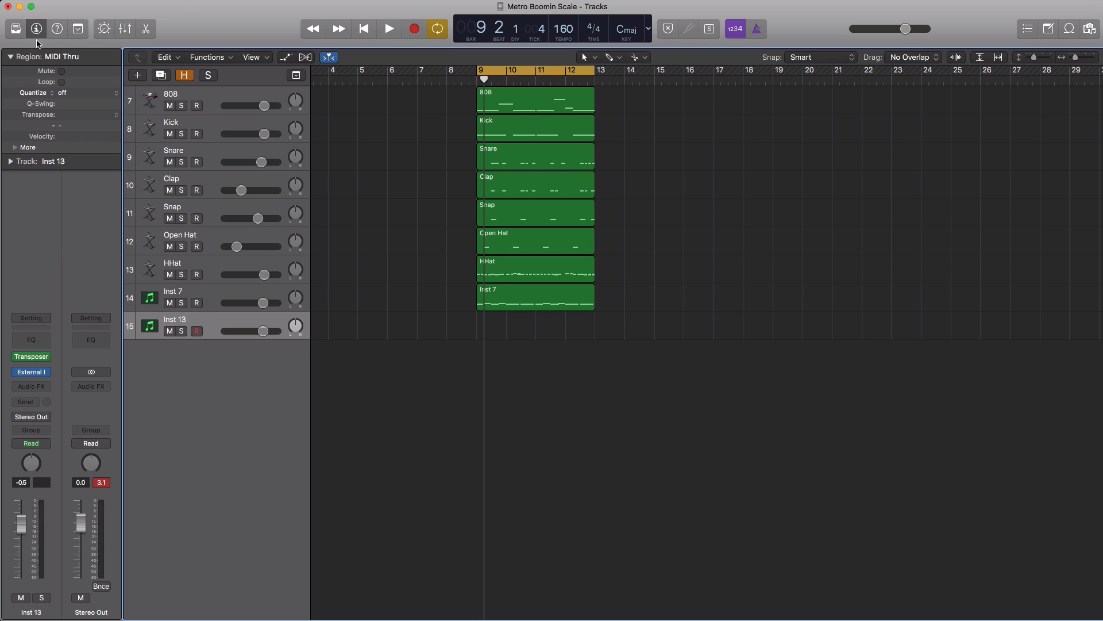
# Step: Move the melody region to the Inst 13 track and record its transposed MIDI output onto the Inst 7 track
pyautogui.moveTo(520, 300); pyautogui.dragTo(522, 321)
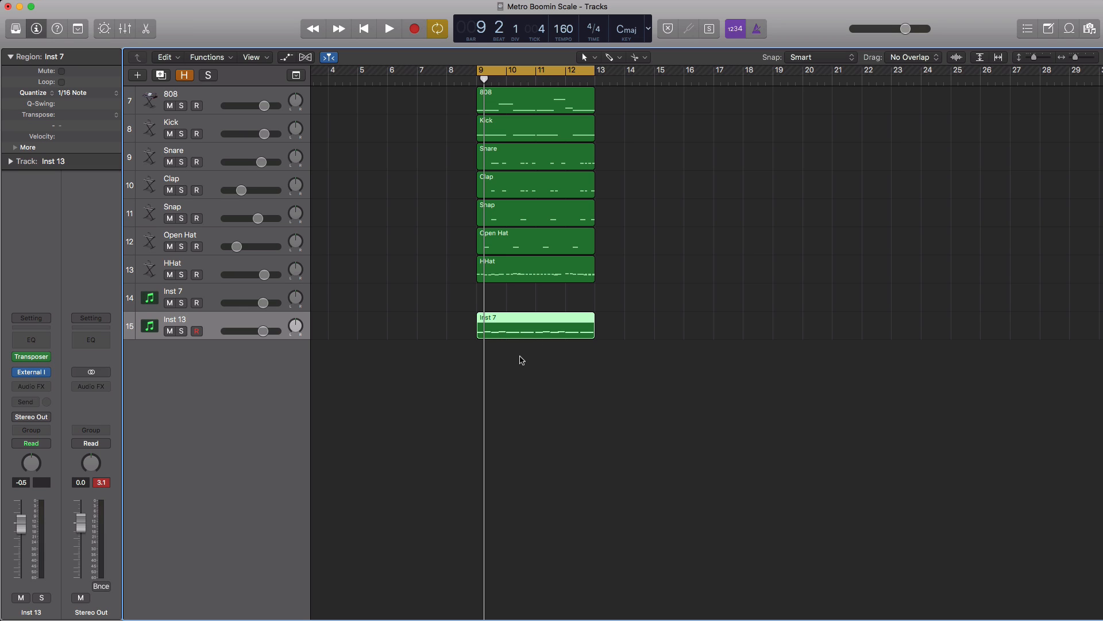
pyautogui.click(222, 296)
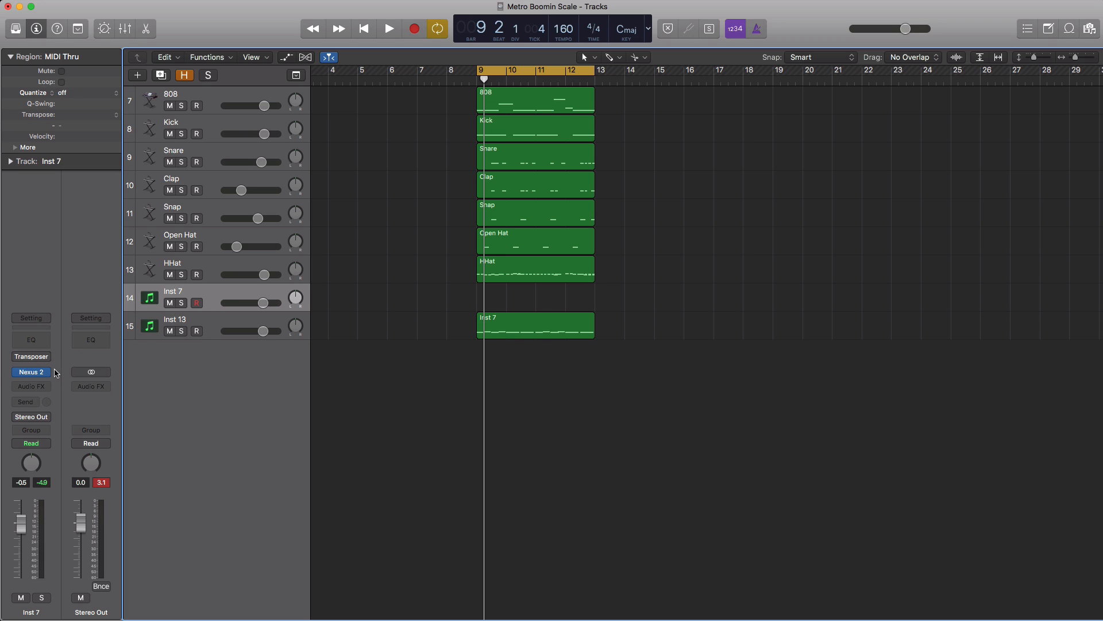
pyautogui.click(197, 304)
pyautogui.press('r')
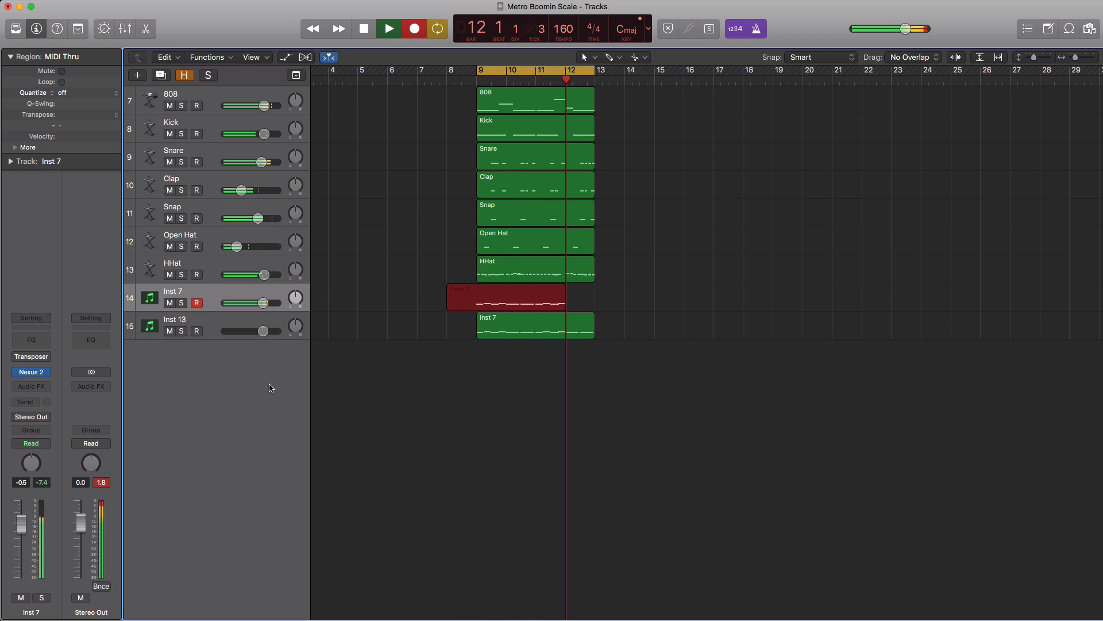
pyautogui.press('space')
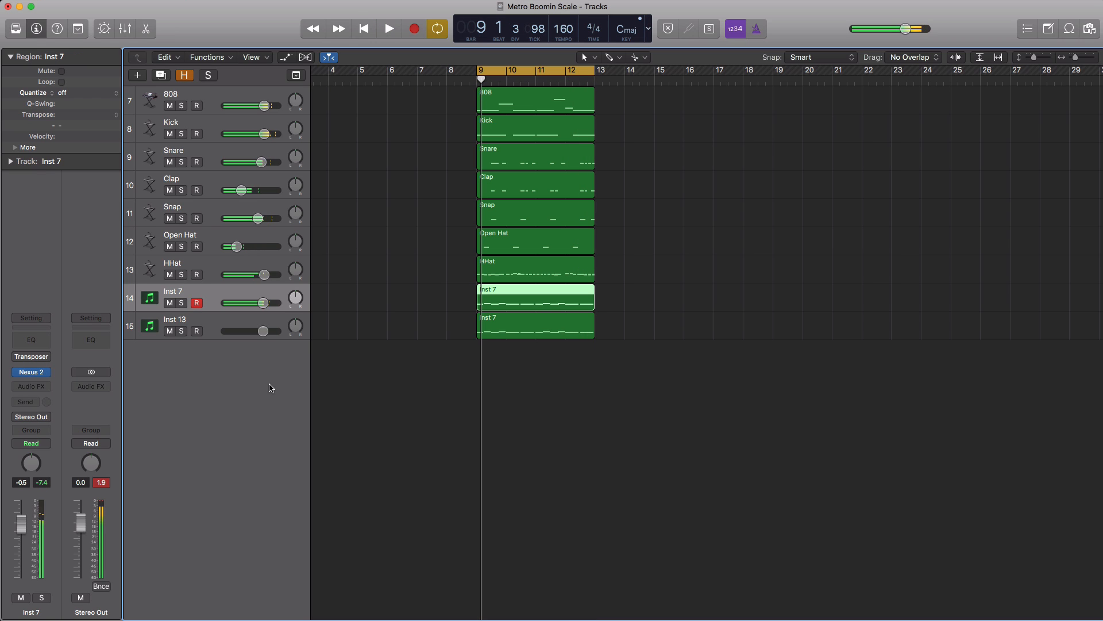
# Step: Mute Inst 13 and check the newly recorded Inst 7 notes in the Piano Roll against the Transposer's Phrygian keys and the original region
pyautogui.click(170, 331)
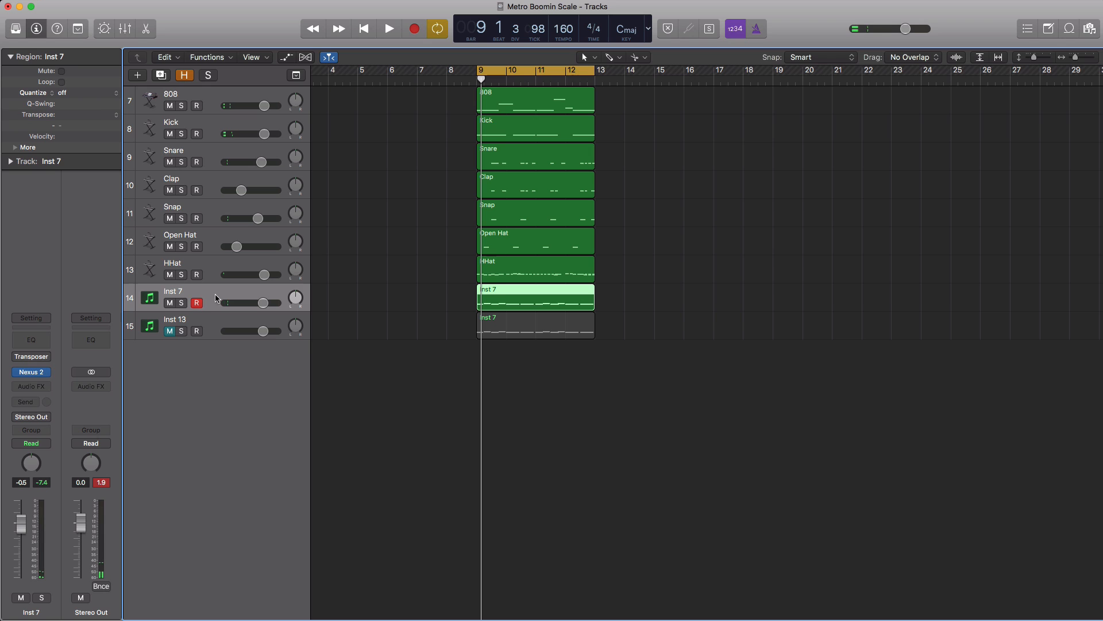
pyautogui.click(29, 357)
pyautogui.click(534, 297)
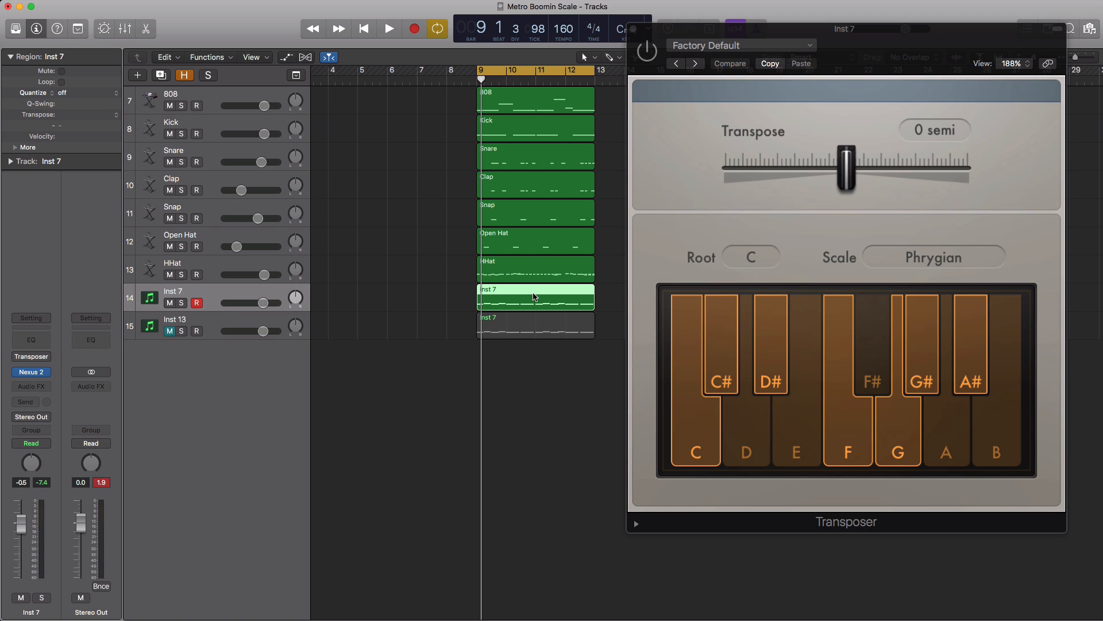
pyautogui.doubleClick(533, 296)
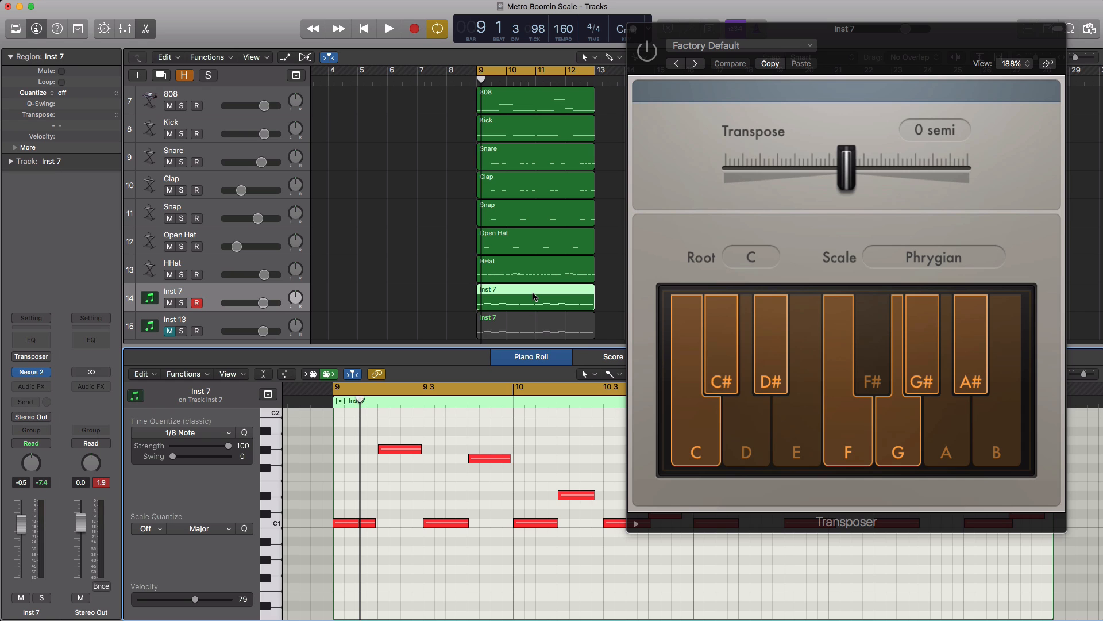
pyautogui.press('space')
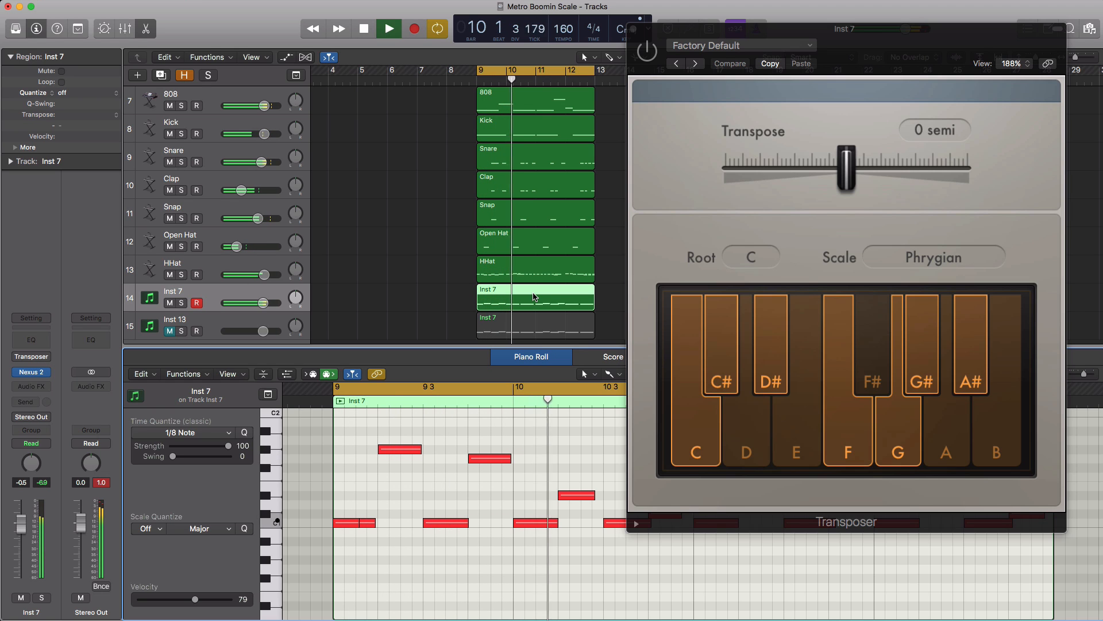
pyautogui.click(634, 29)
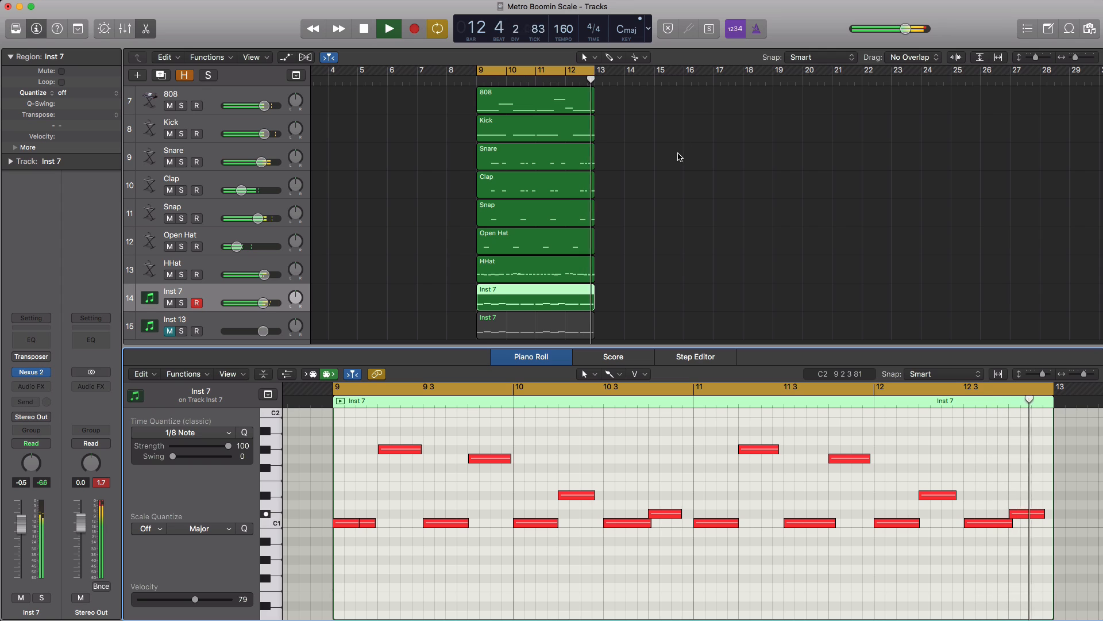
pyautogui.press('space')
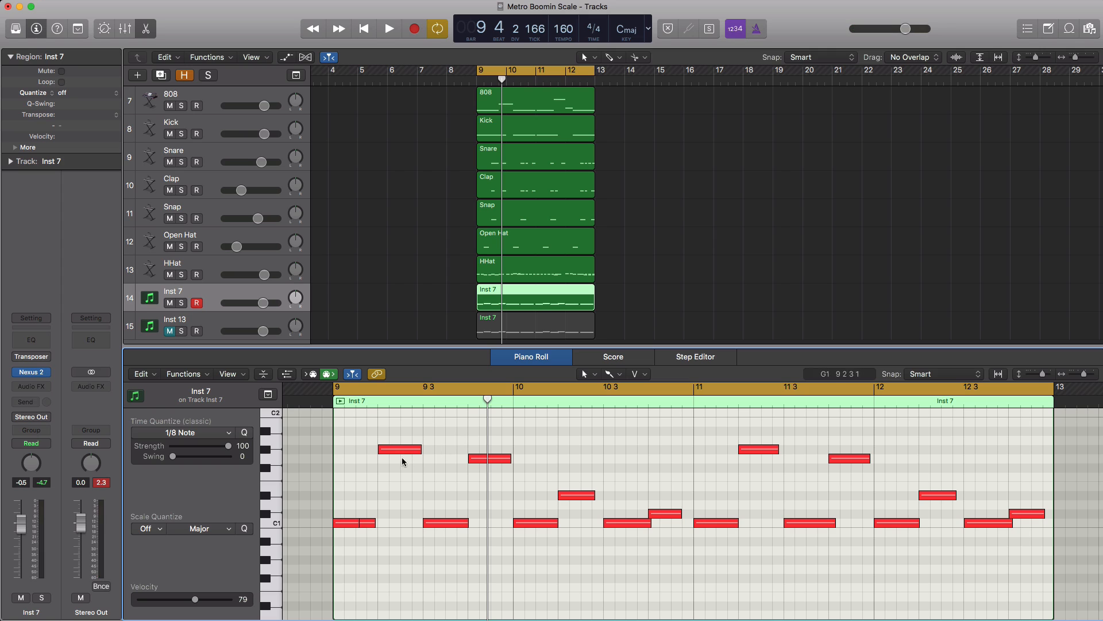
pyautogui.click(538, 321)
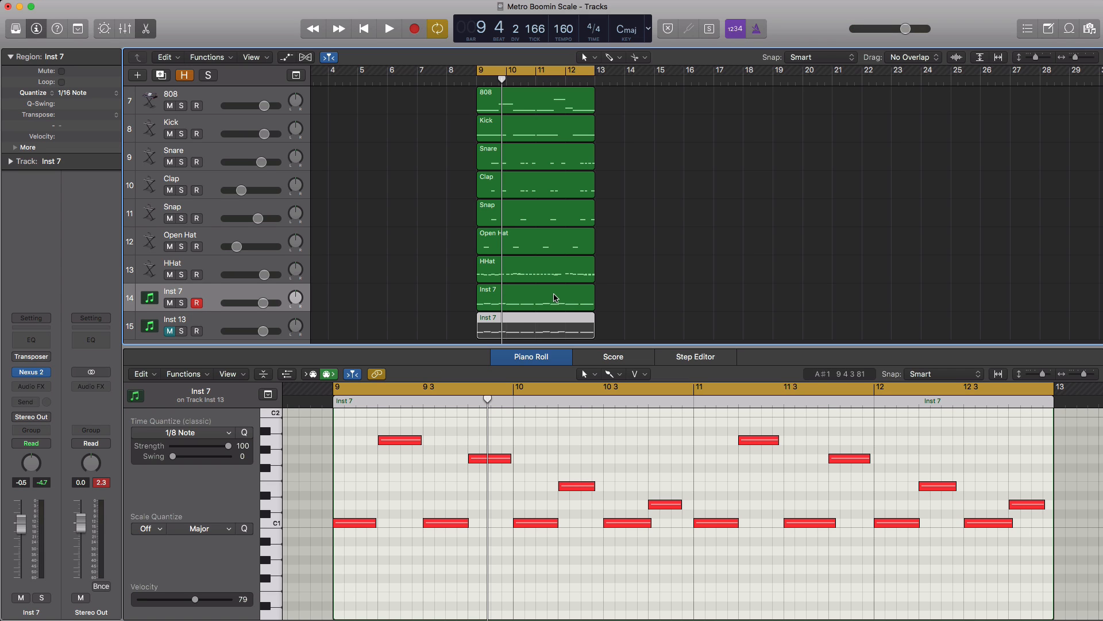
pyautogui.click(545, 298)
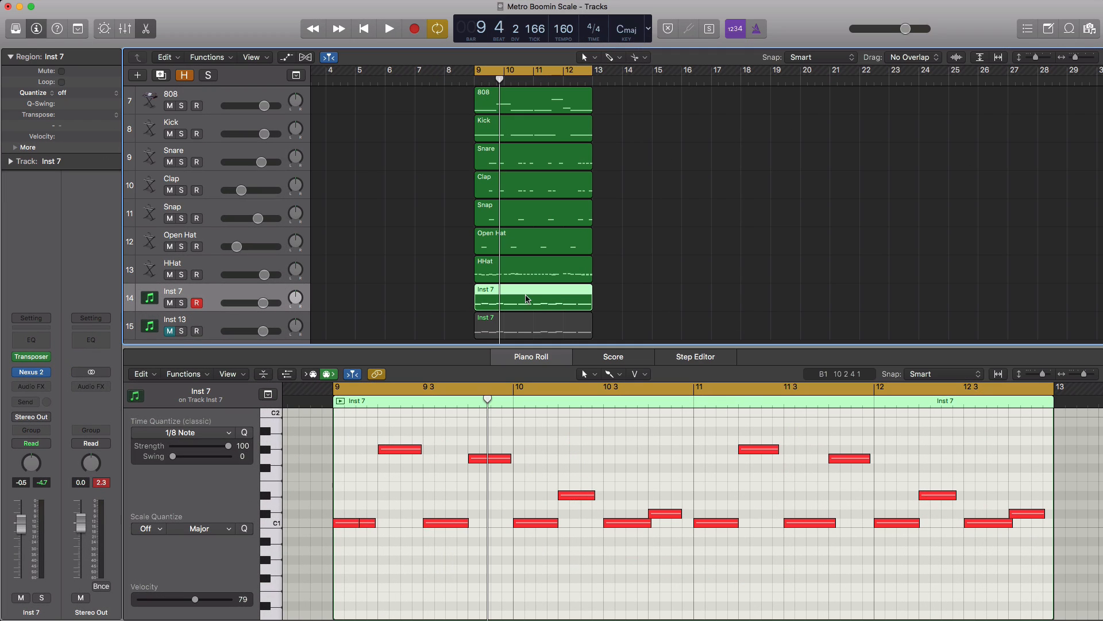
# Step: Review the Transposer's preset list on the Inst 7 track and close the plug-in
pyautogui.click(32, 357)
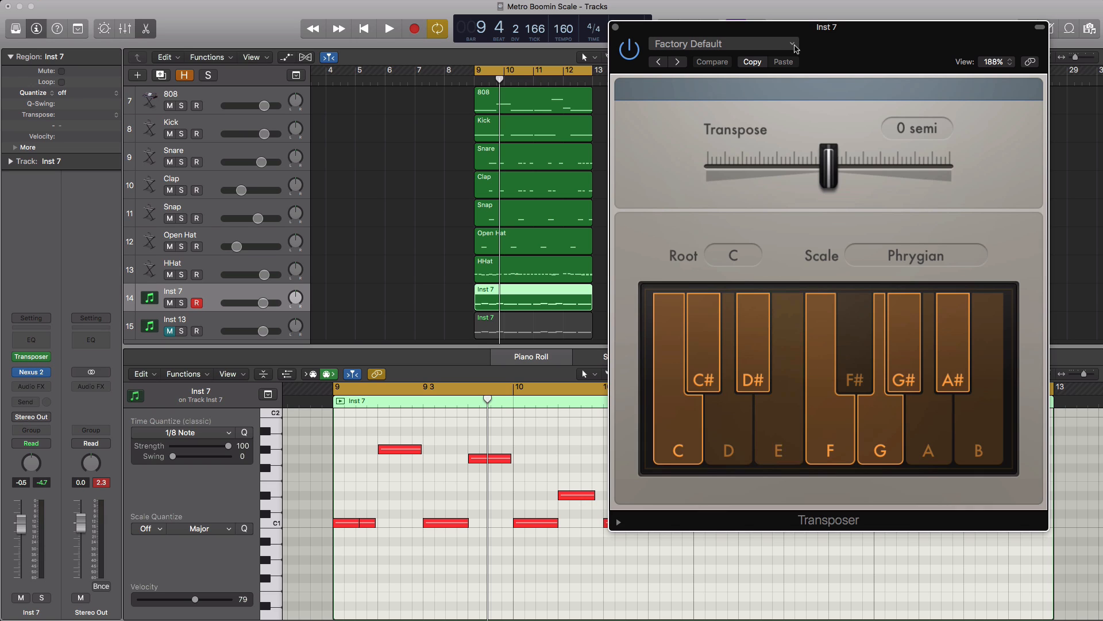
pyautogui.click(794, 44)
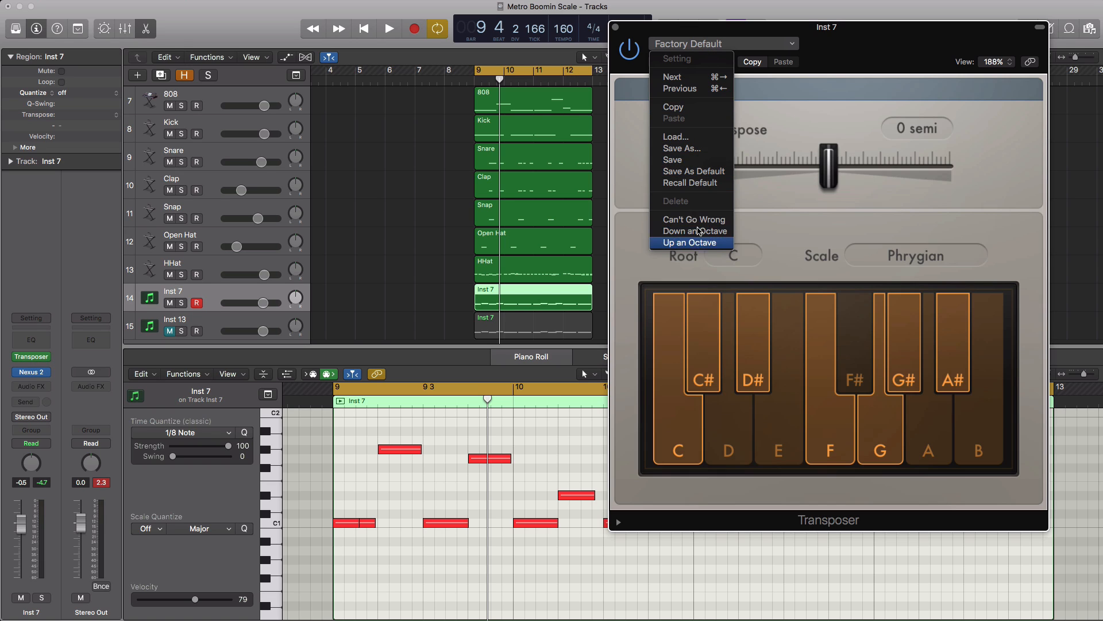
pyautogui.click(765, 202)
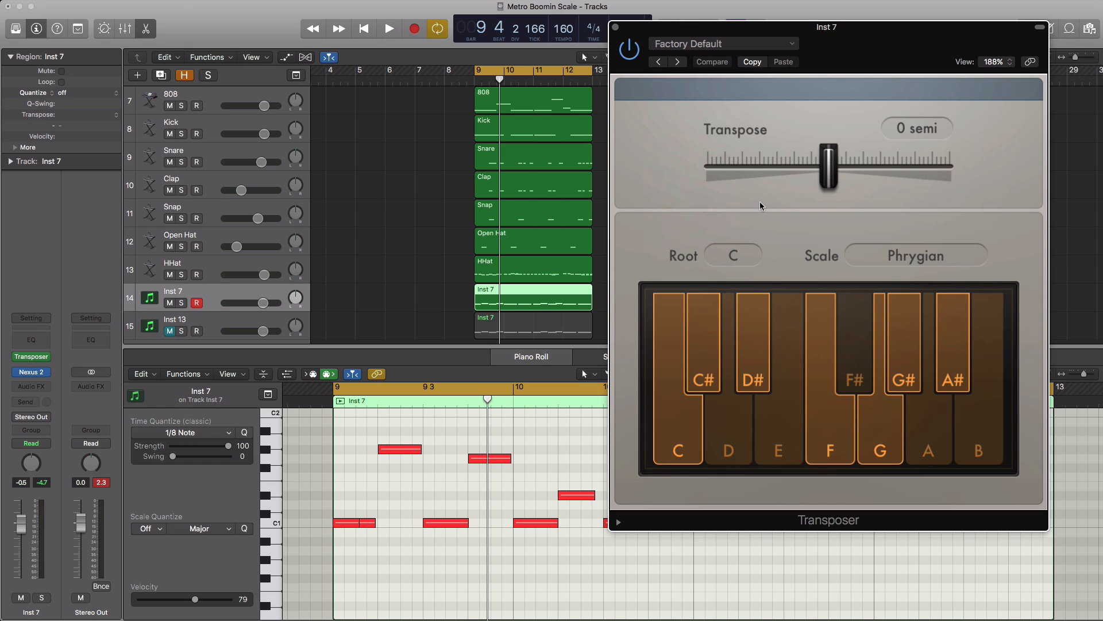
pyautogui.click(616, 27)
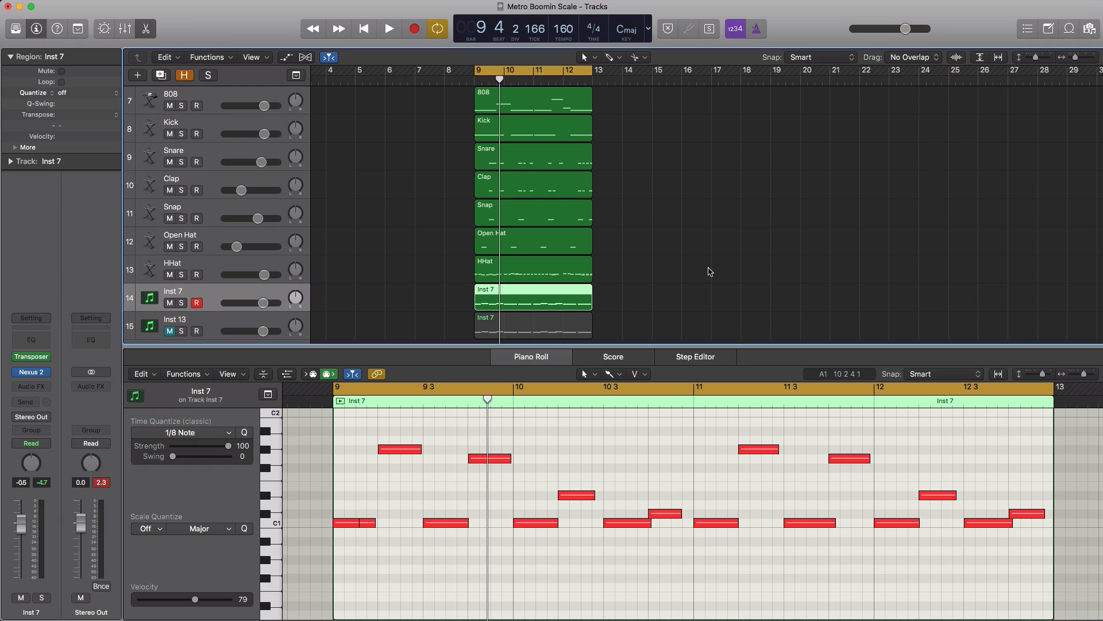